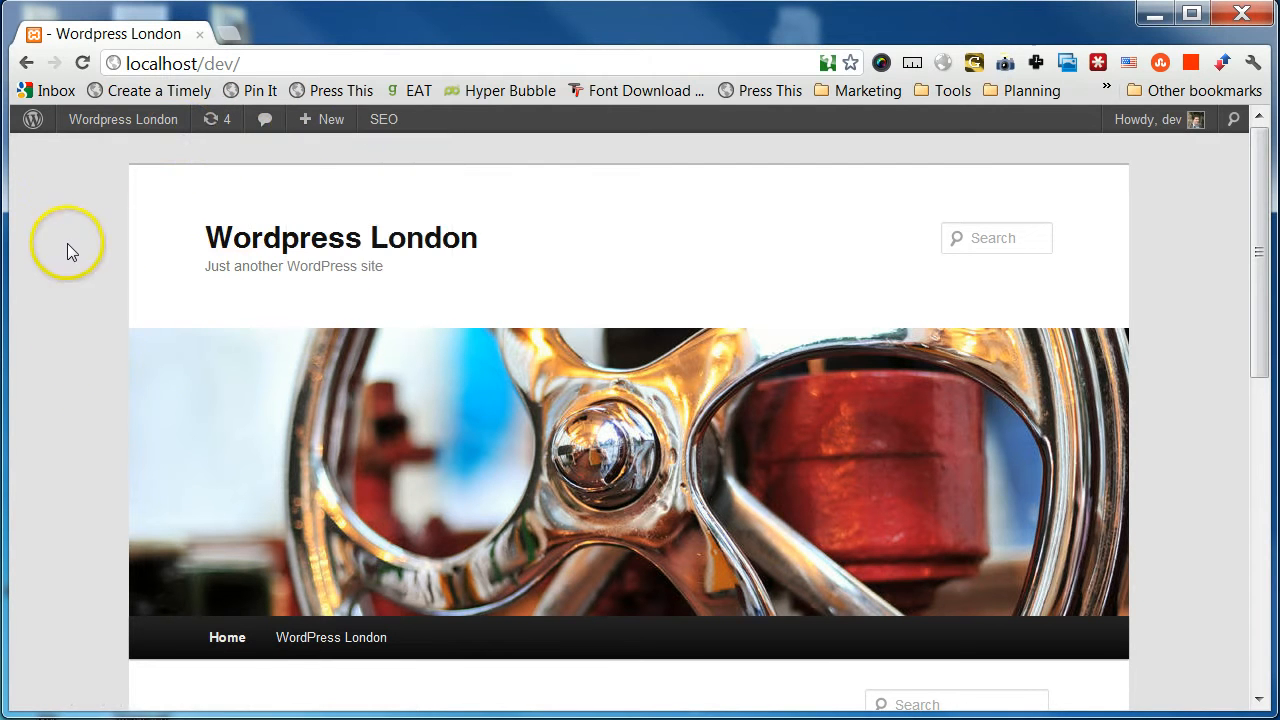
Step: Open the WordPress admin dashboard of the local site at localhost/dev/wp-admin
click(271, 60)
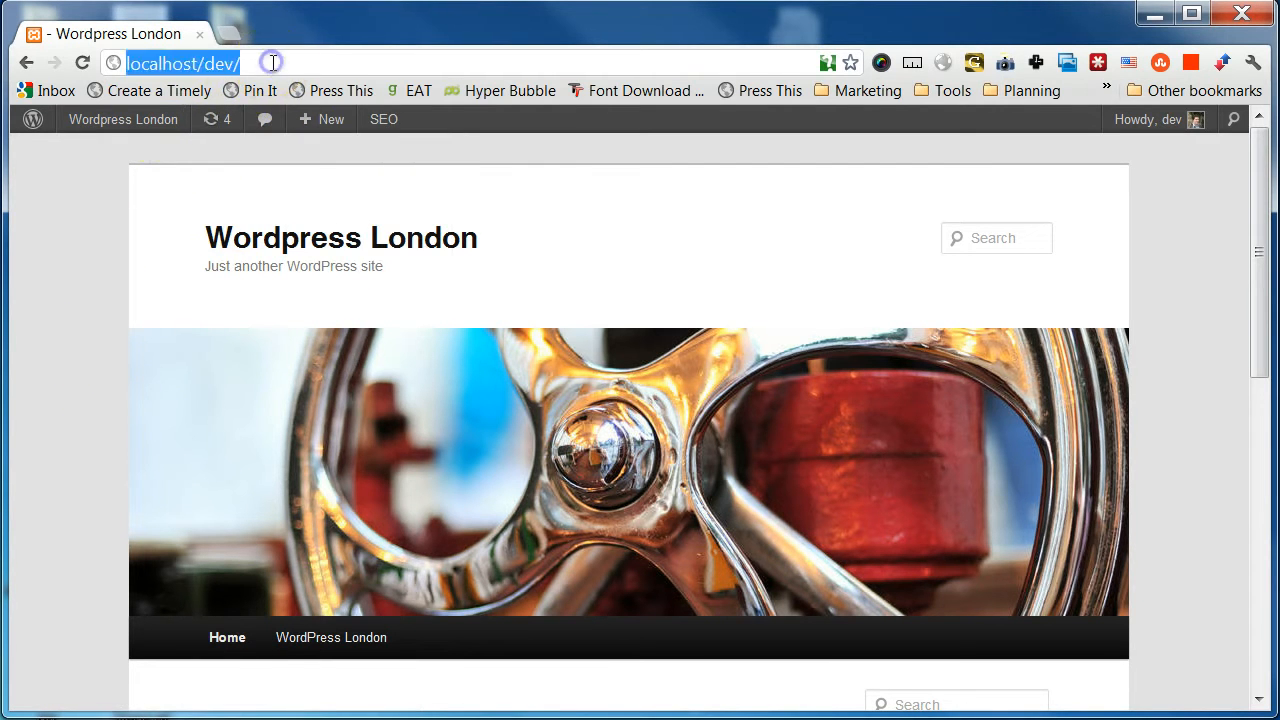
click(308, 61)
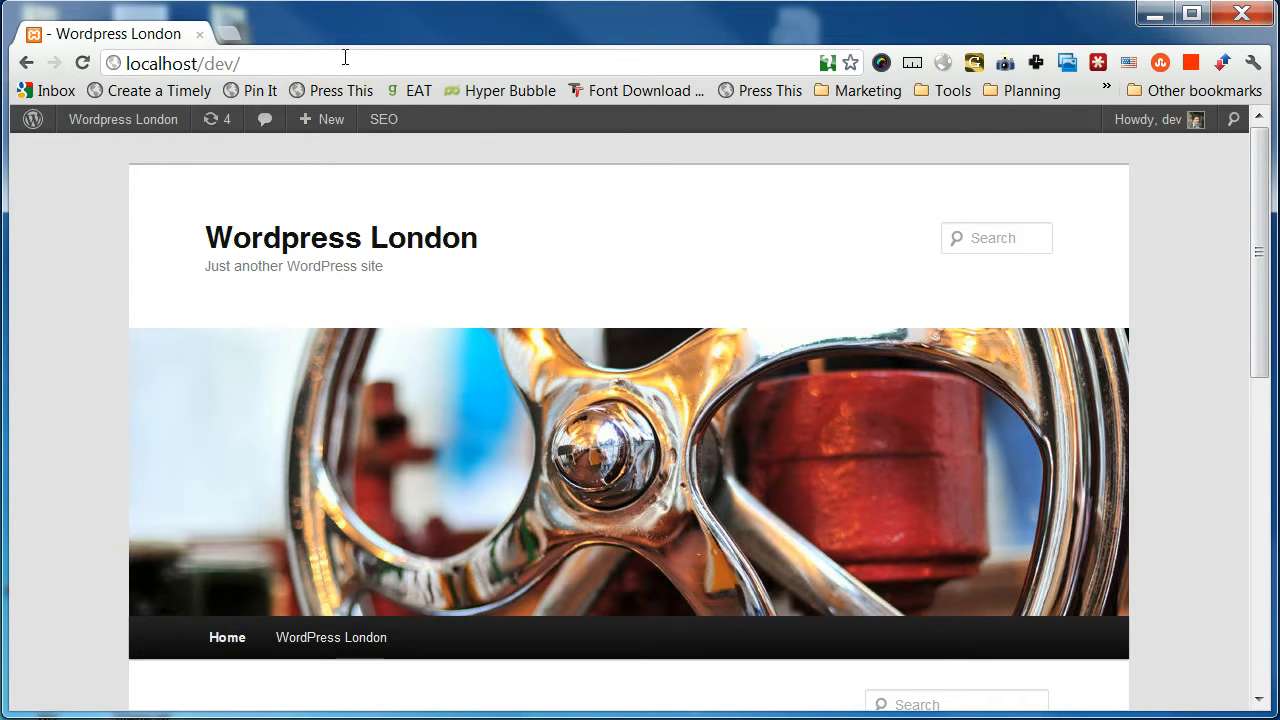
text(wp)
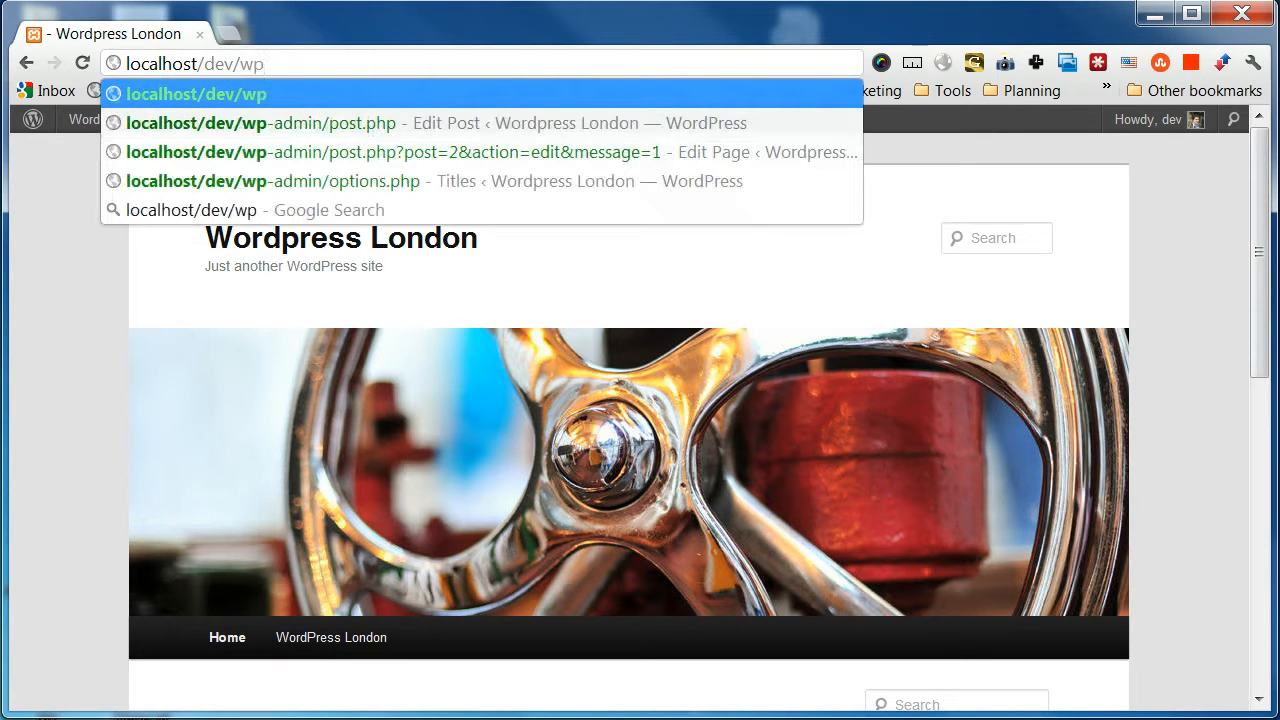
key(BackSpace)
key(BackSpace)
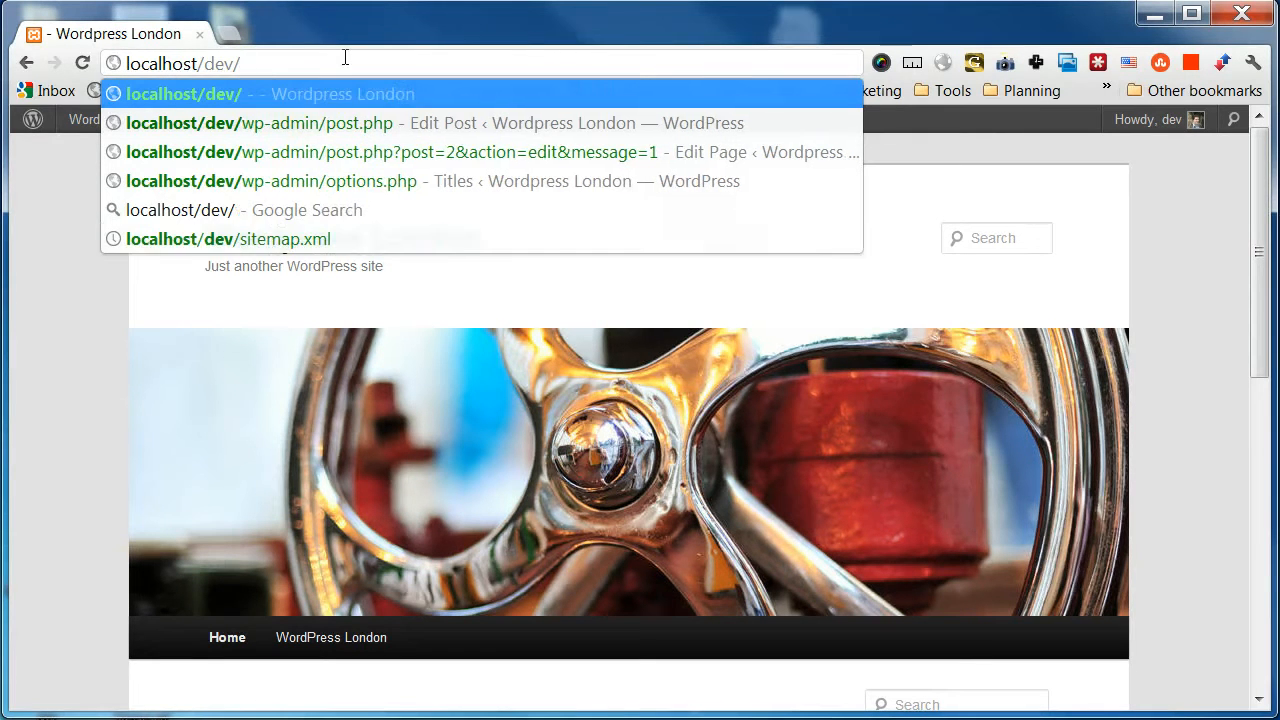
text(wp-admin)
key(Return)
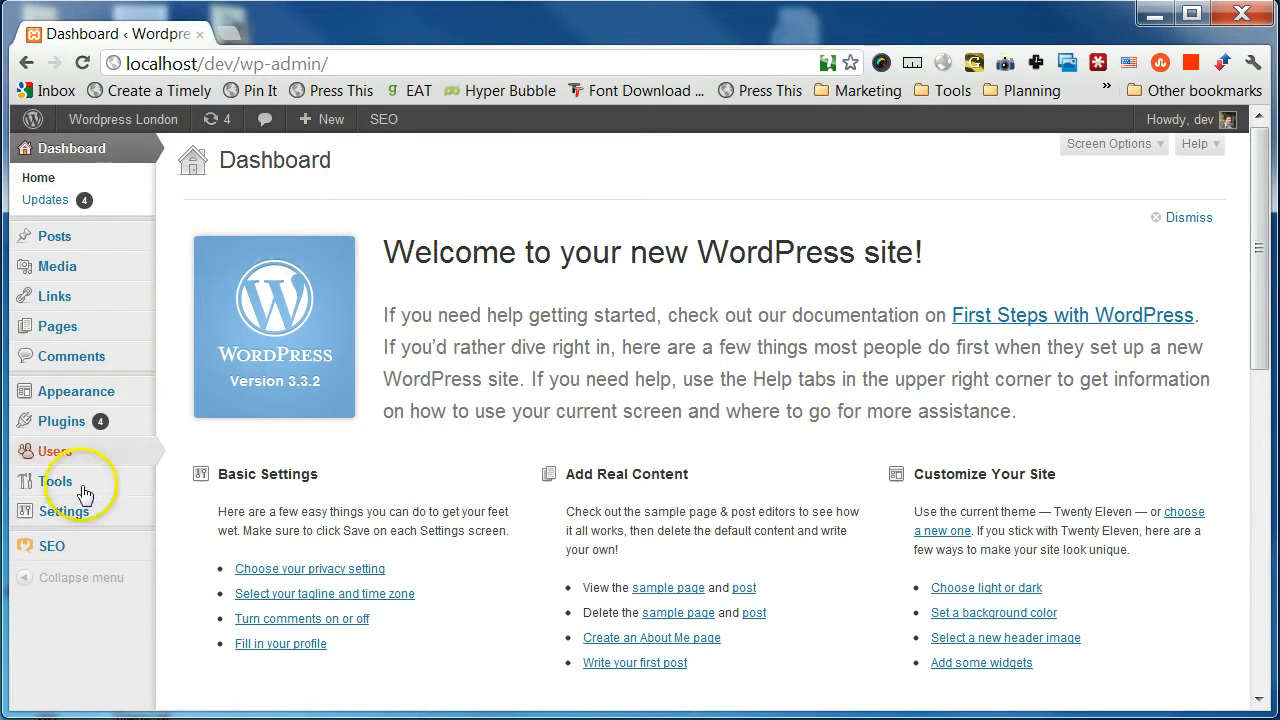
Step: Open the SEO plugin's Titles settings and copy the recommended line <title><?php wp_title(''); ?></title>
mouse_move(40, 560)
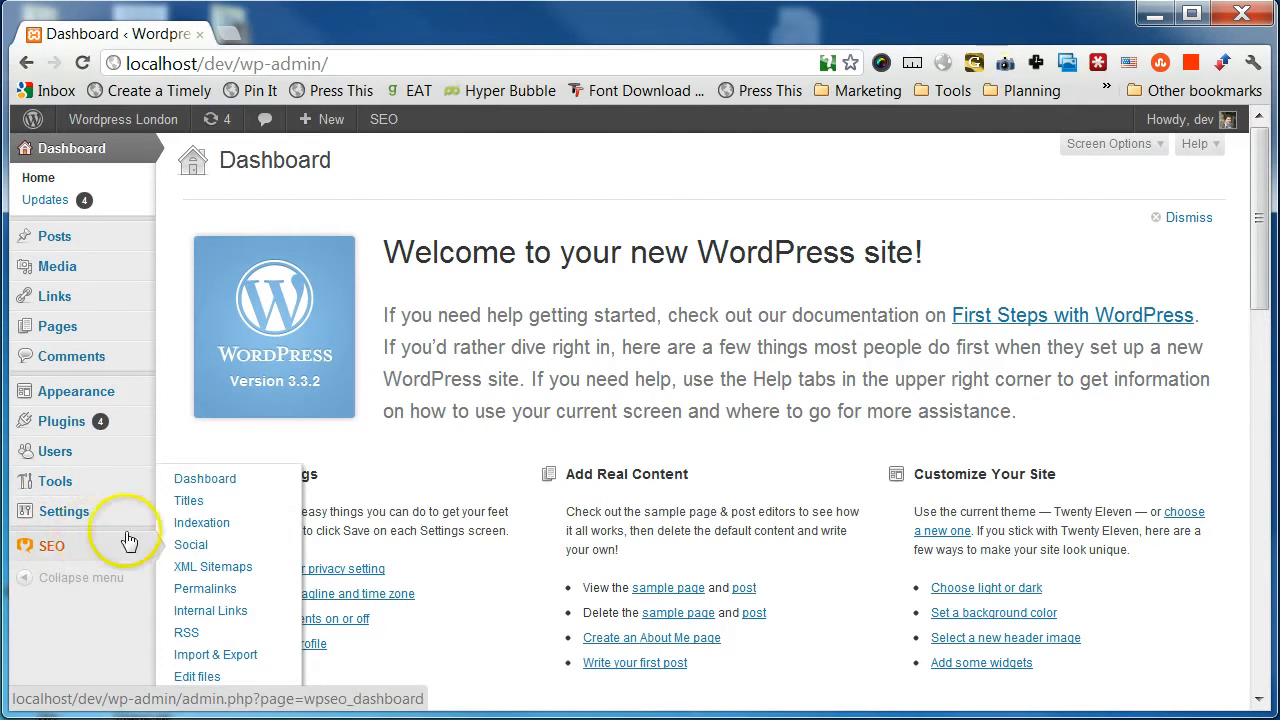
click(185, 500)
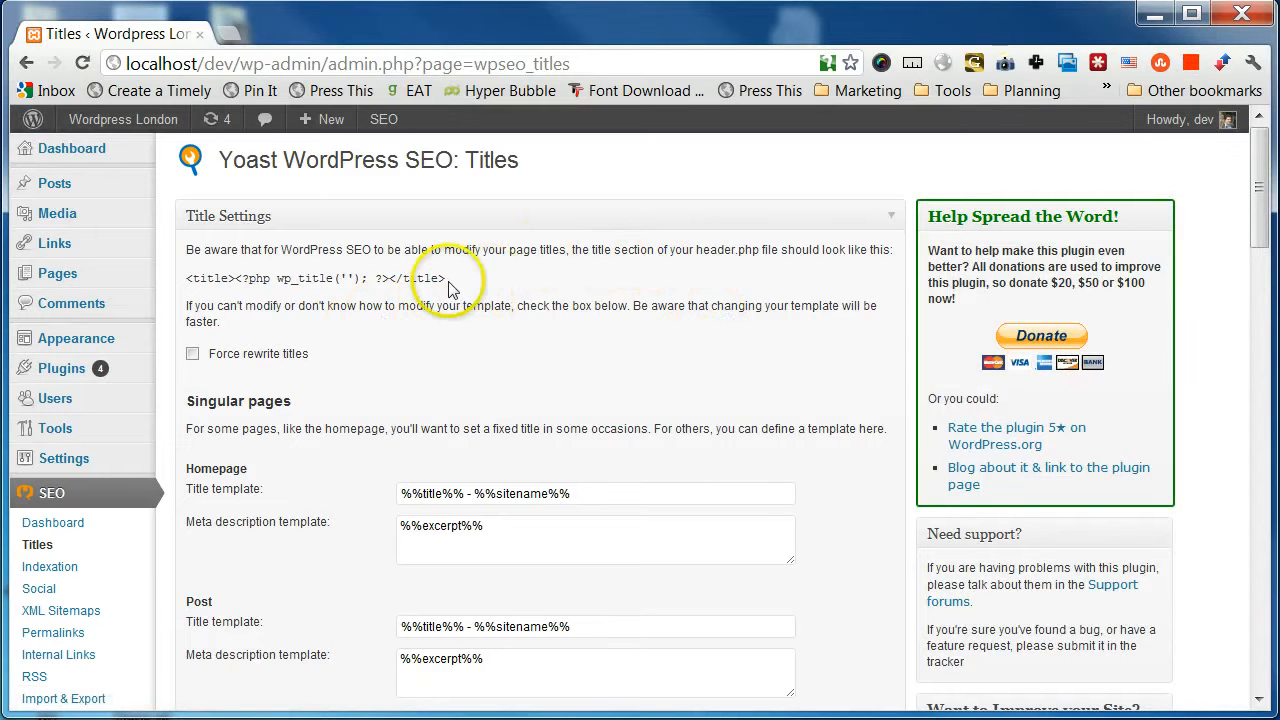
drag(447, 280, 242, 280)
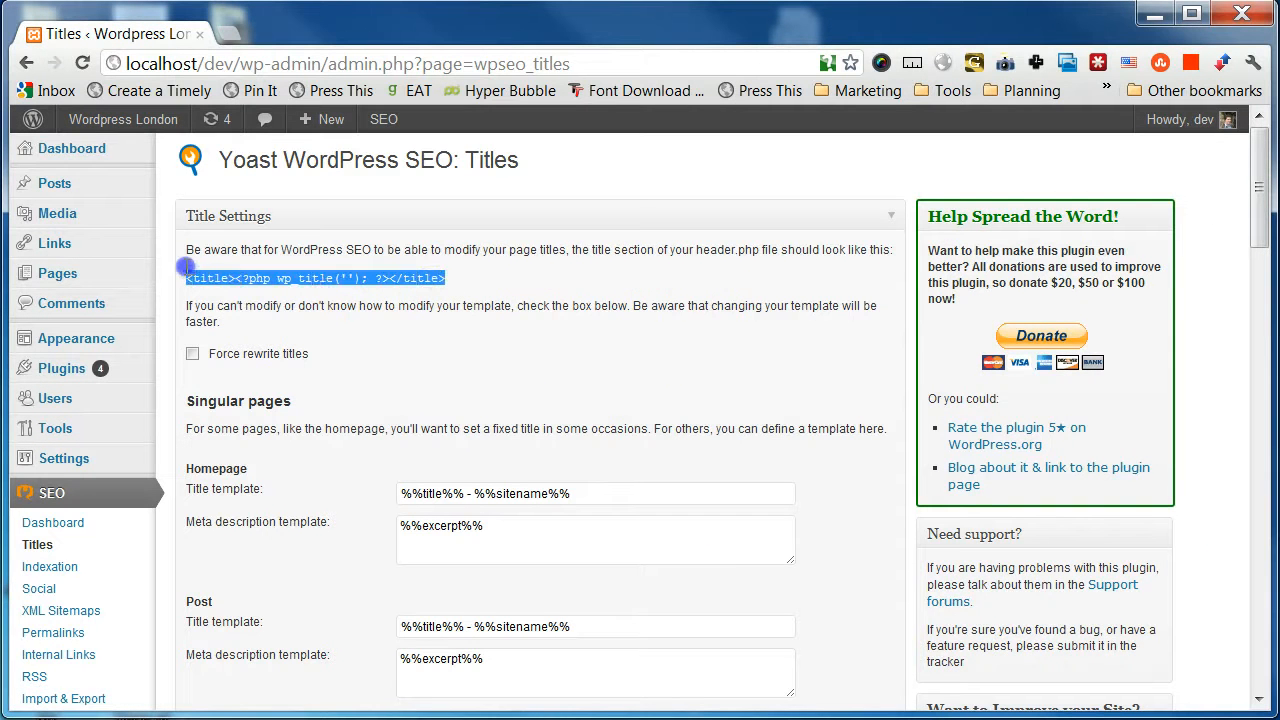
right_click(209, 281)
click(250, 293)
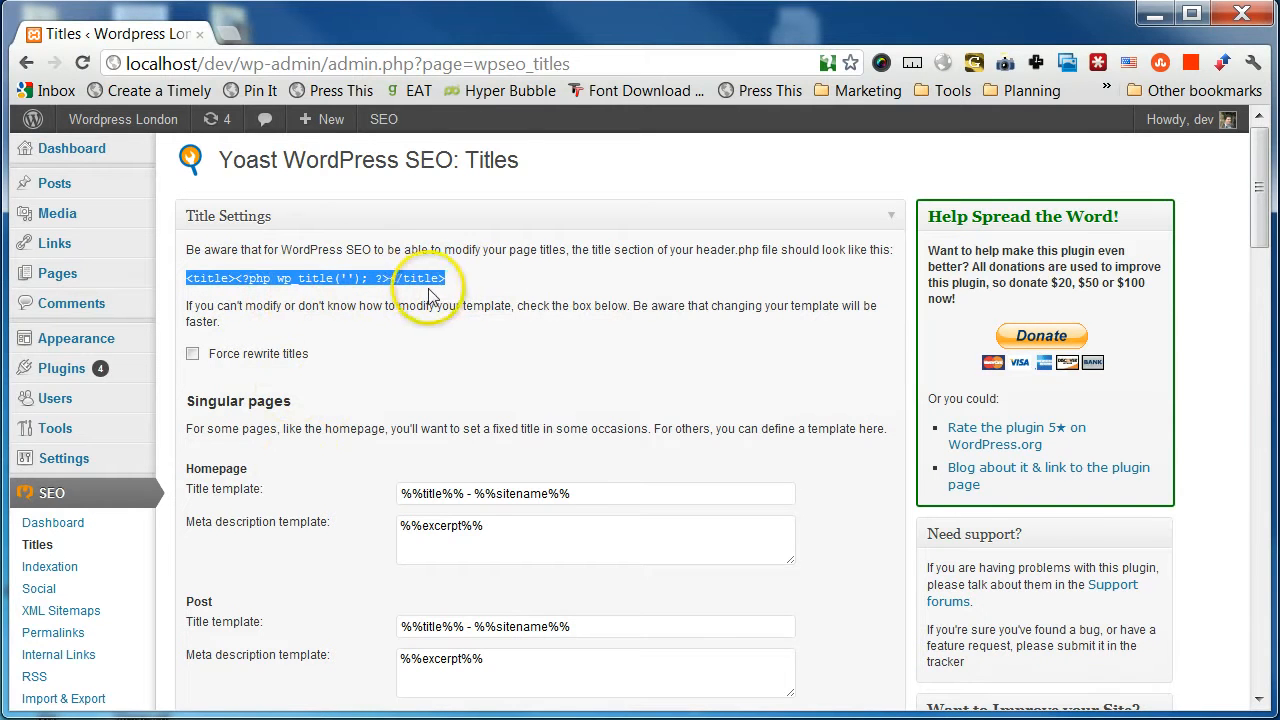
Step: Open the Twenty Eleven theme's header.php for editing and go to its <title> line
mouse_move(26, 338)
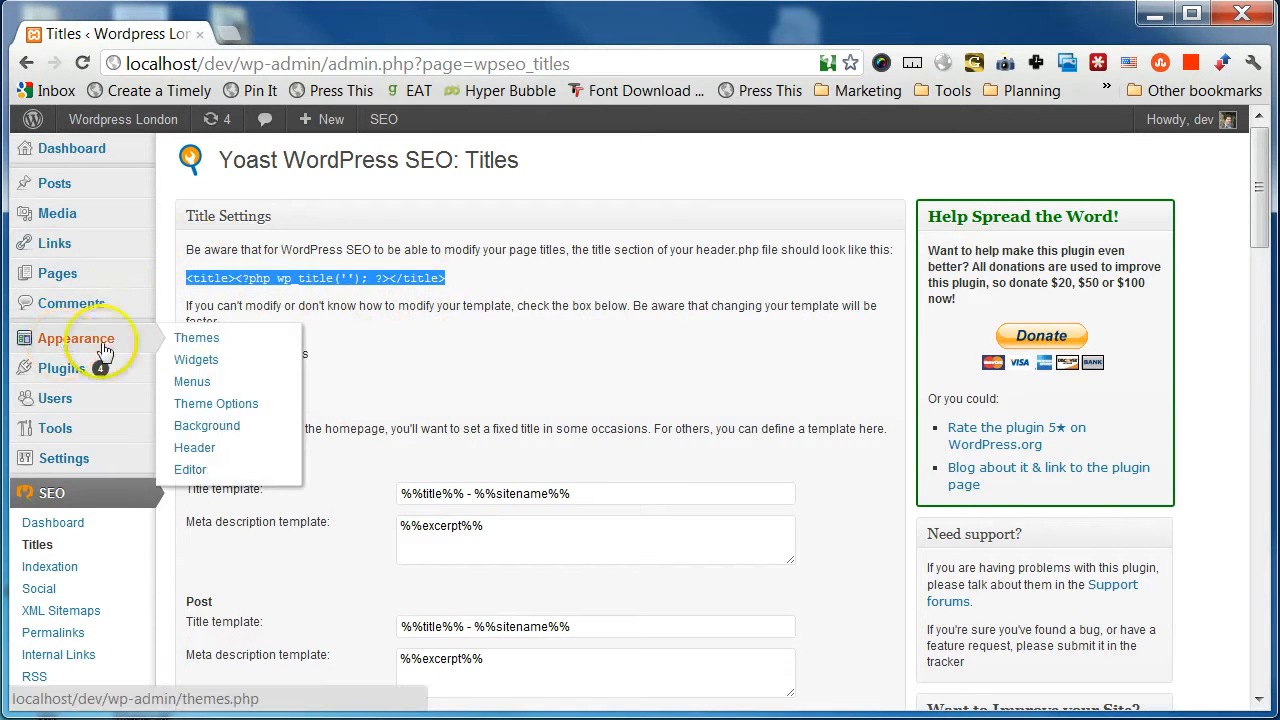
click(190, 470)
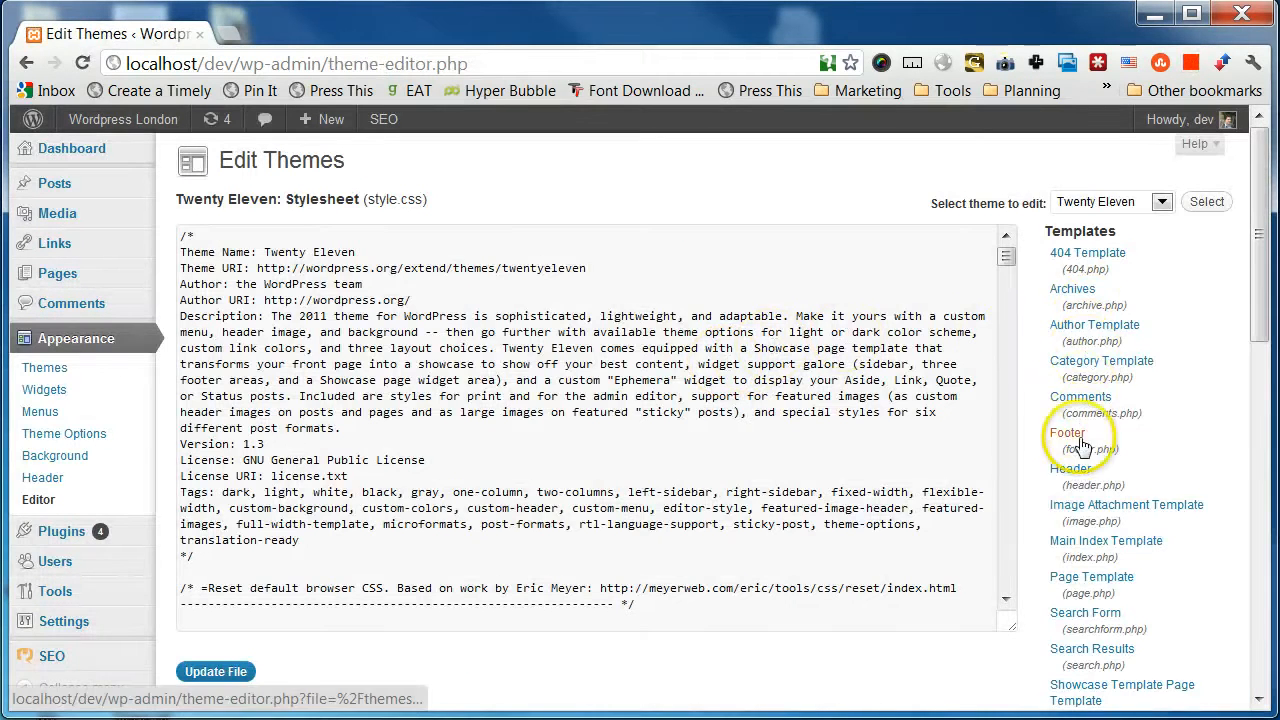
click(1070, 468)
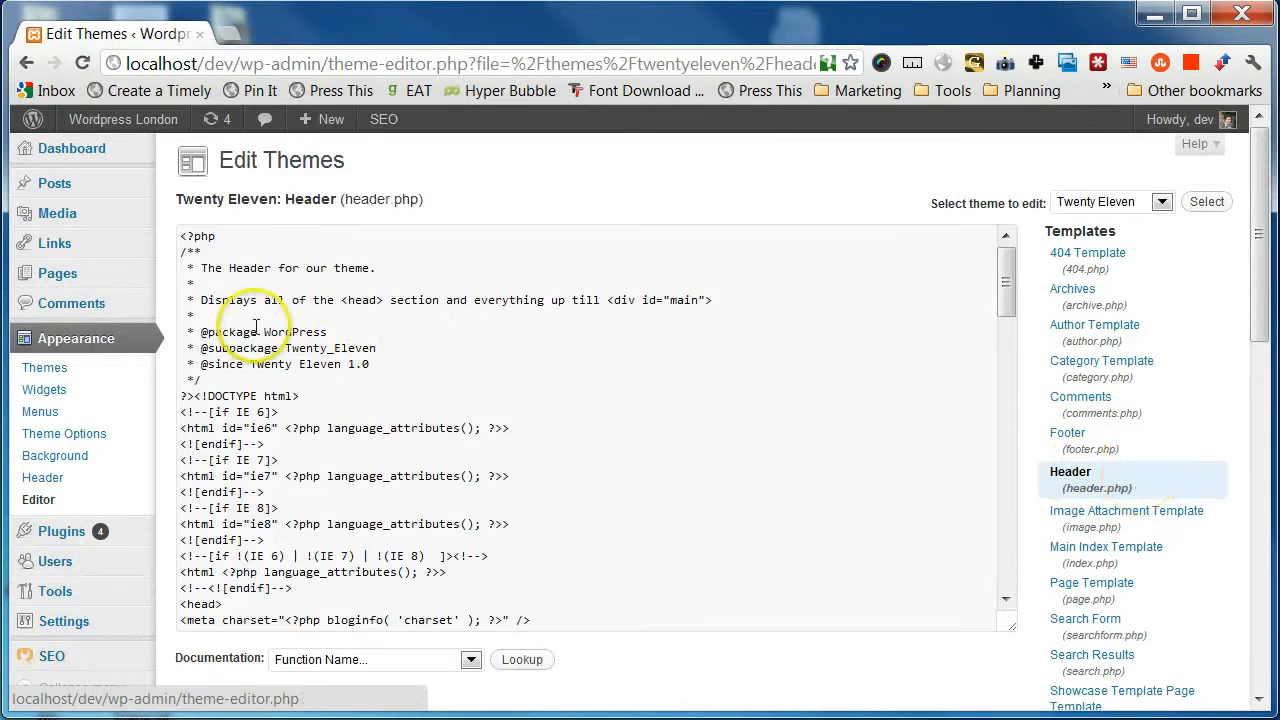
scroll(343, 397, down, 2)
scroll(343, 397, down, 4)
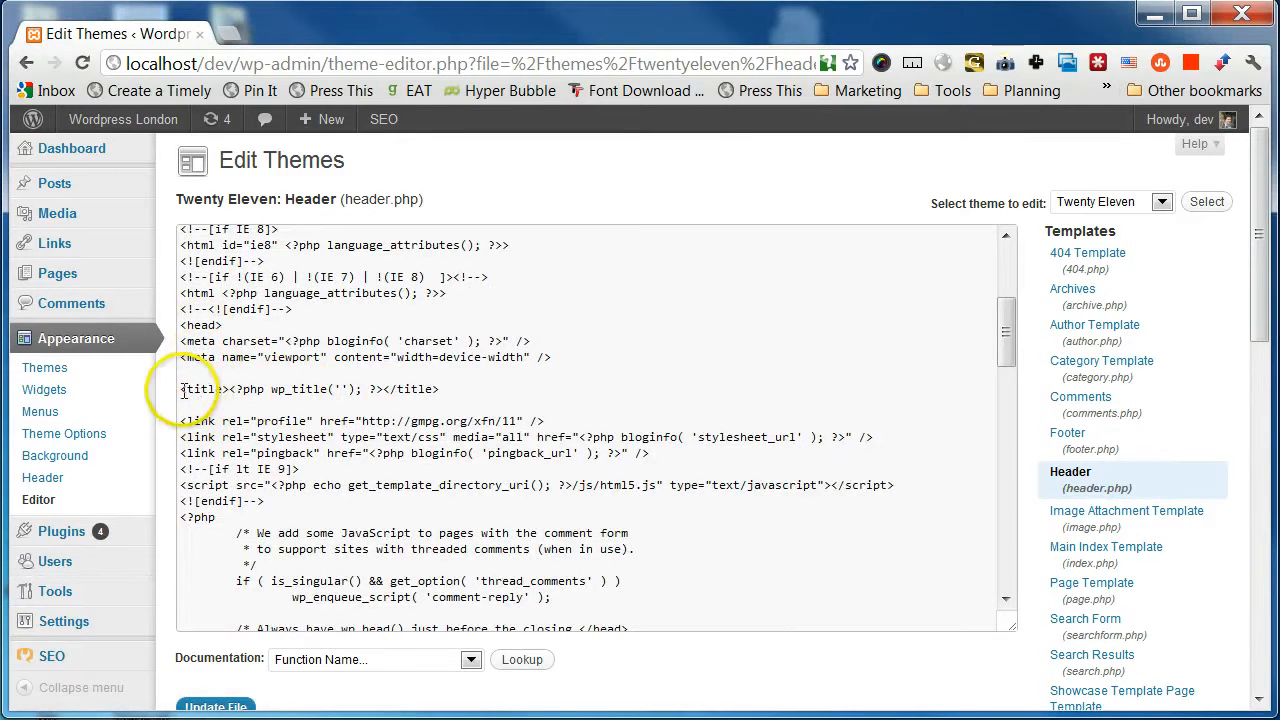
Step: Make sure the title line in header.php reads <title><?php wp_title(''); ?></title> and save the file
drag(182, 389, 358, 397)
click(471, 397)
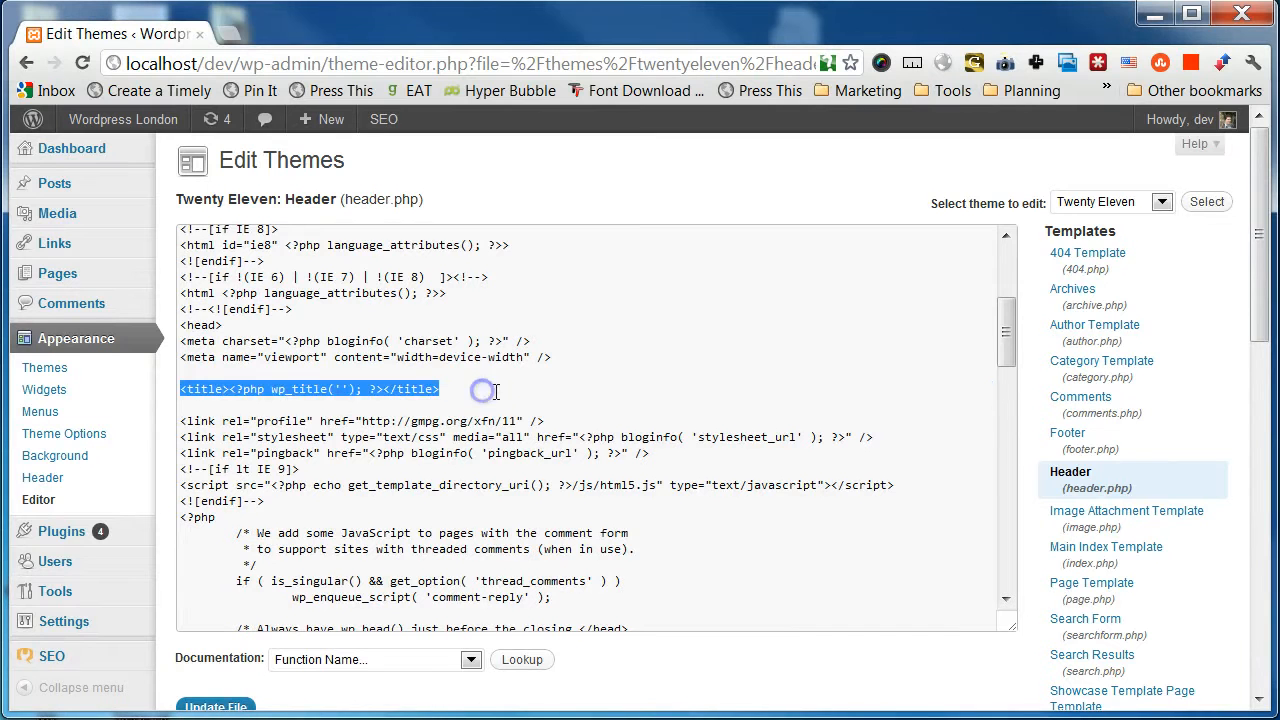
drag(442, 389, 186, 388)
click(440, 390)
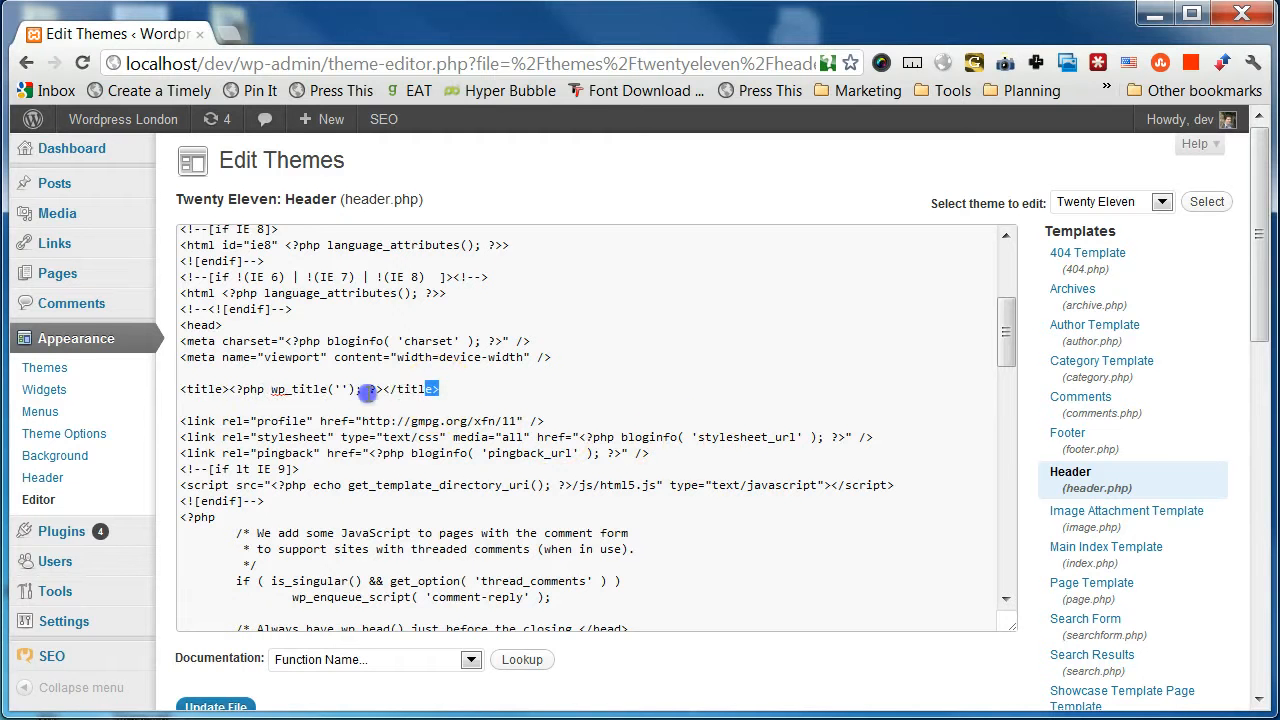
drag(368, 392, 179, 392)
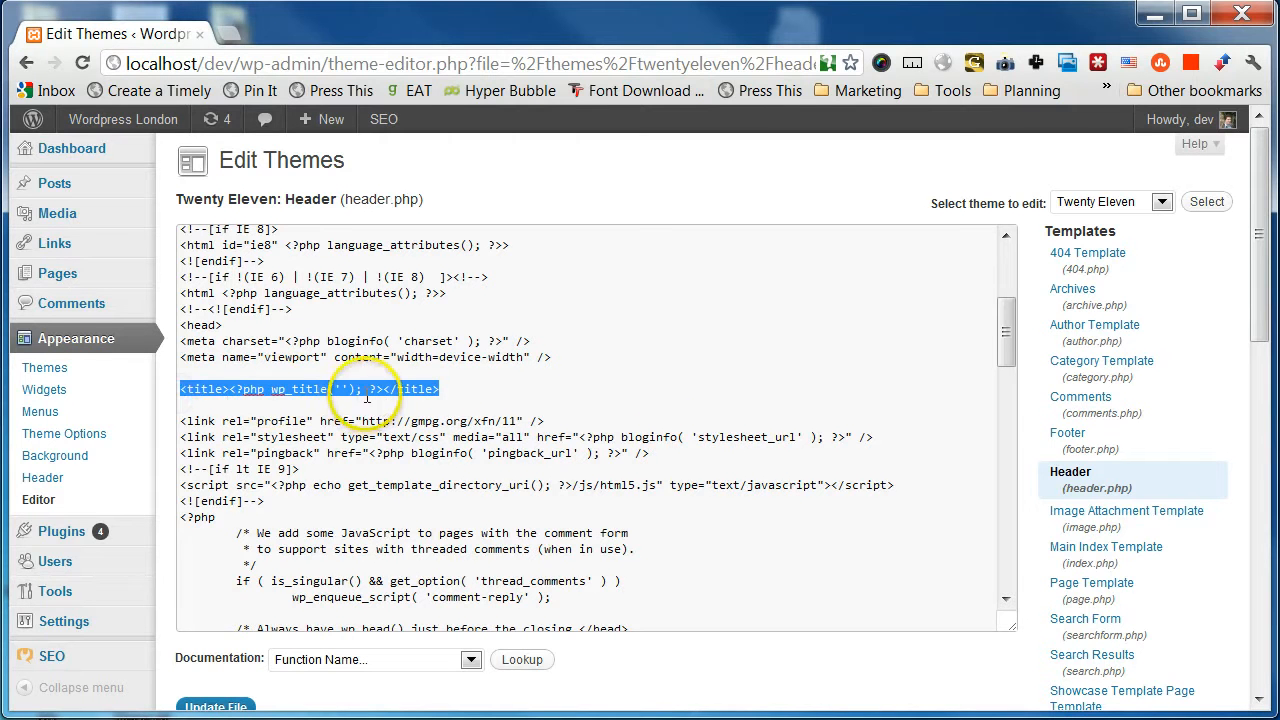
click(437, 389)
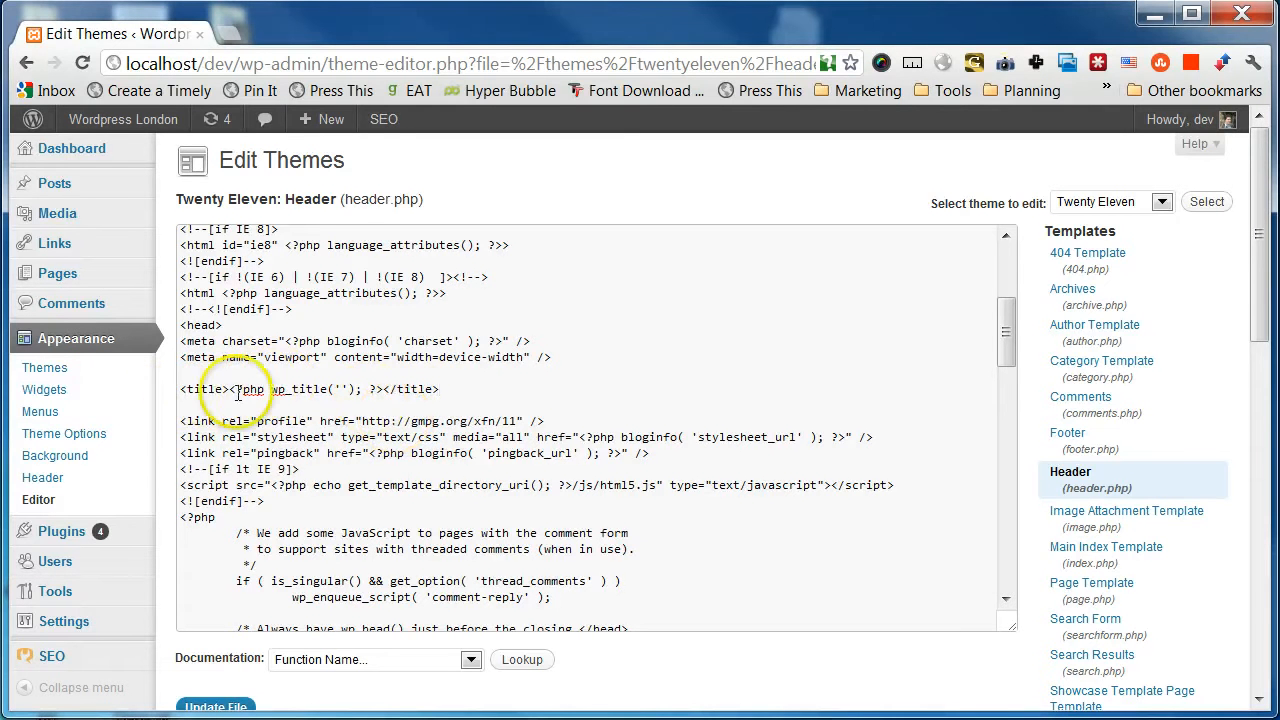
drag(445, 391, 183, 386)
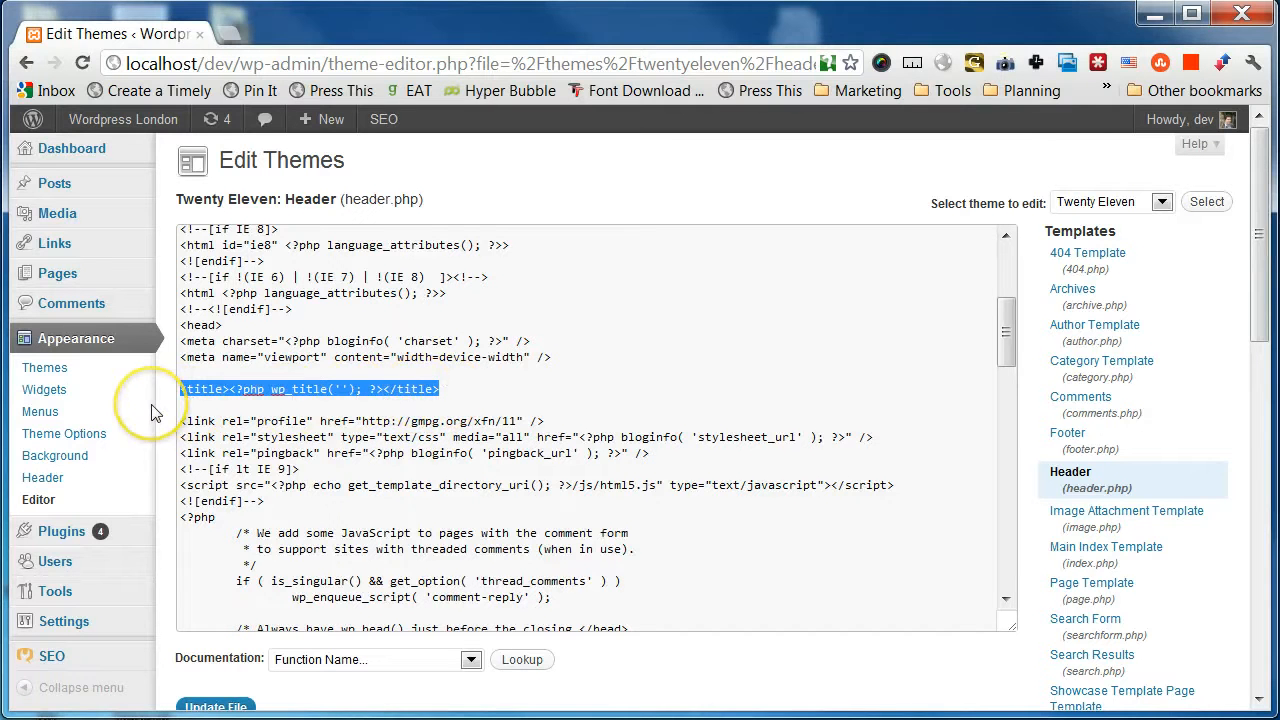
click(216, 707)
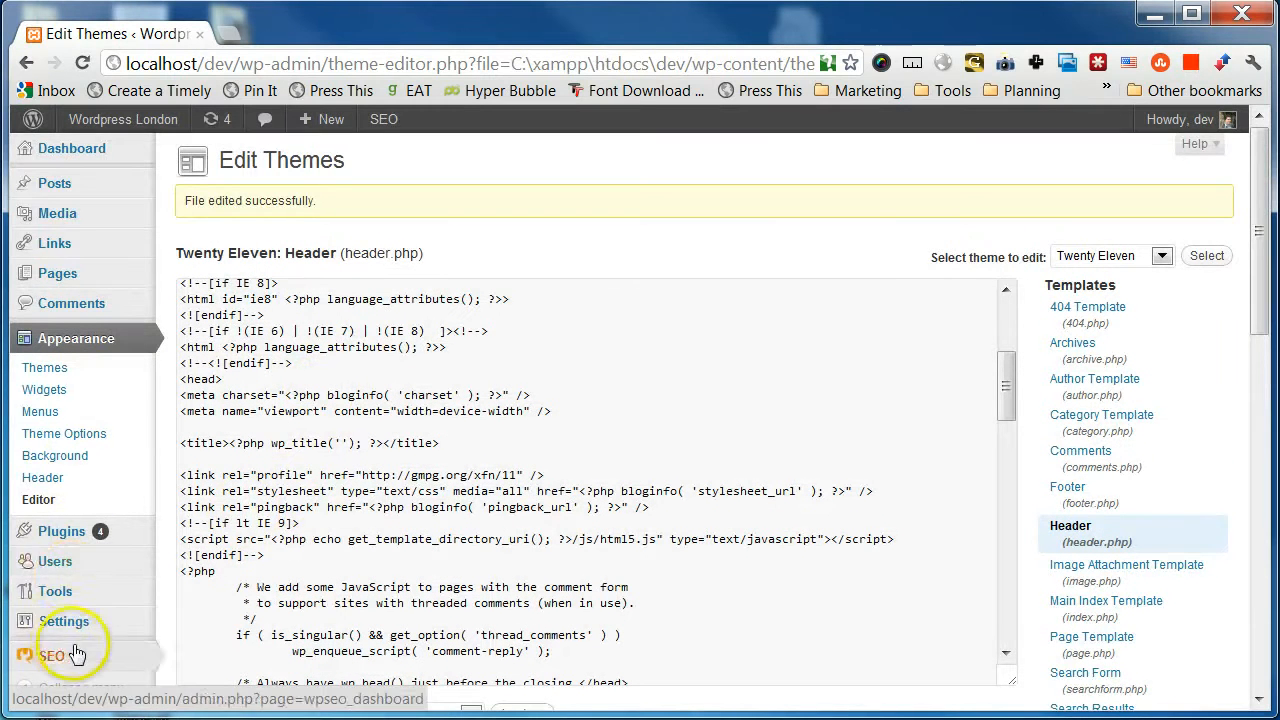
Step: Open the SEO plugin's Indexation settings
scroll(80, 630, down, 2)
mouse_move(88, 475)
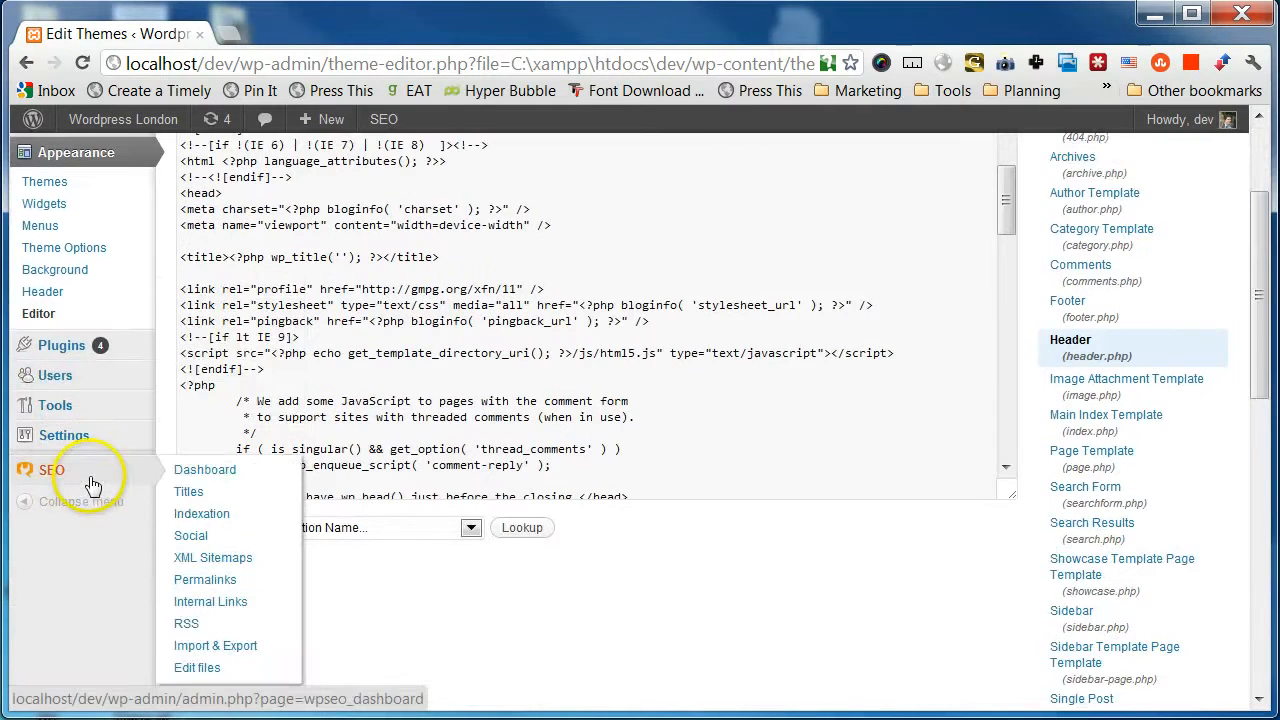
click(203, 514)
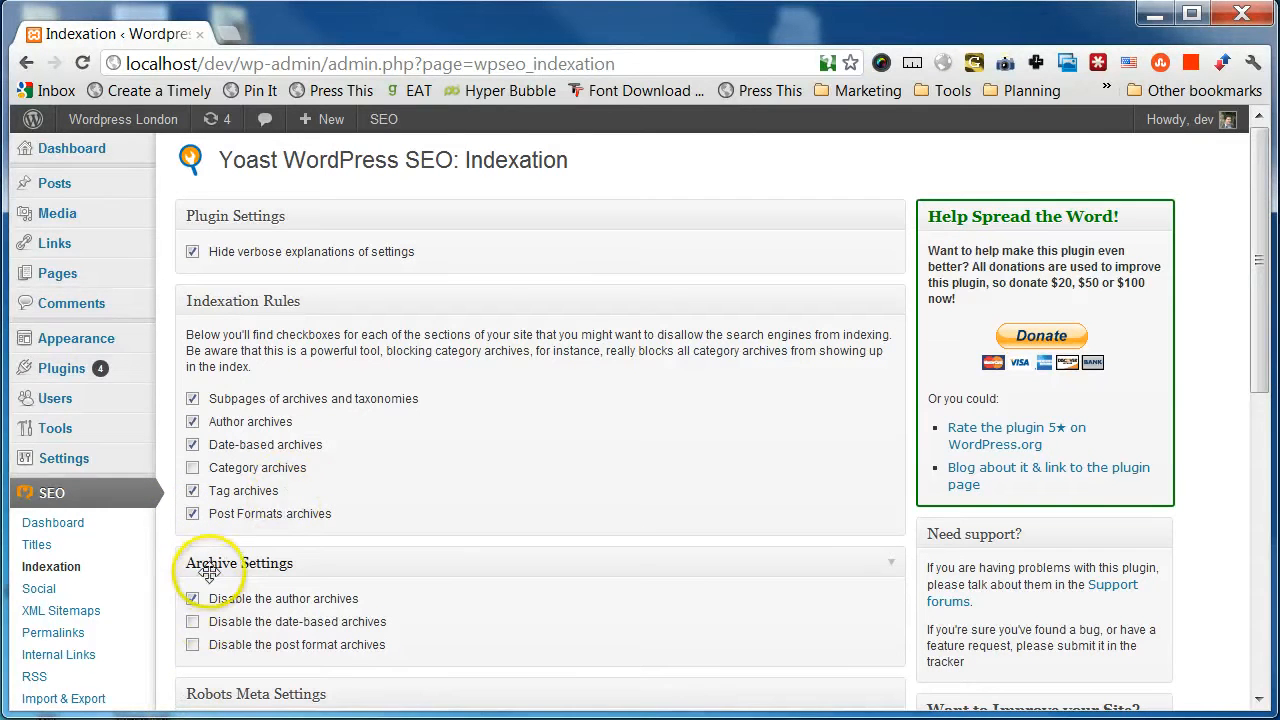
key(super)
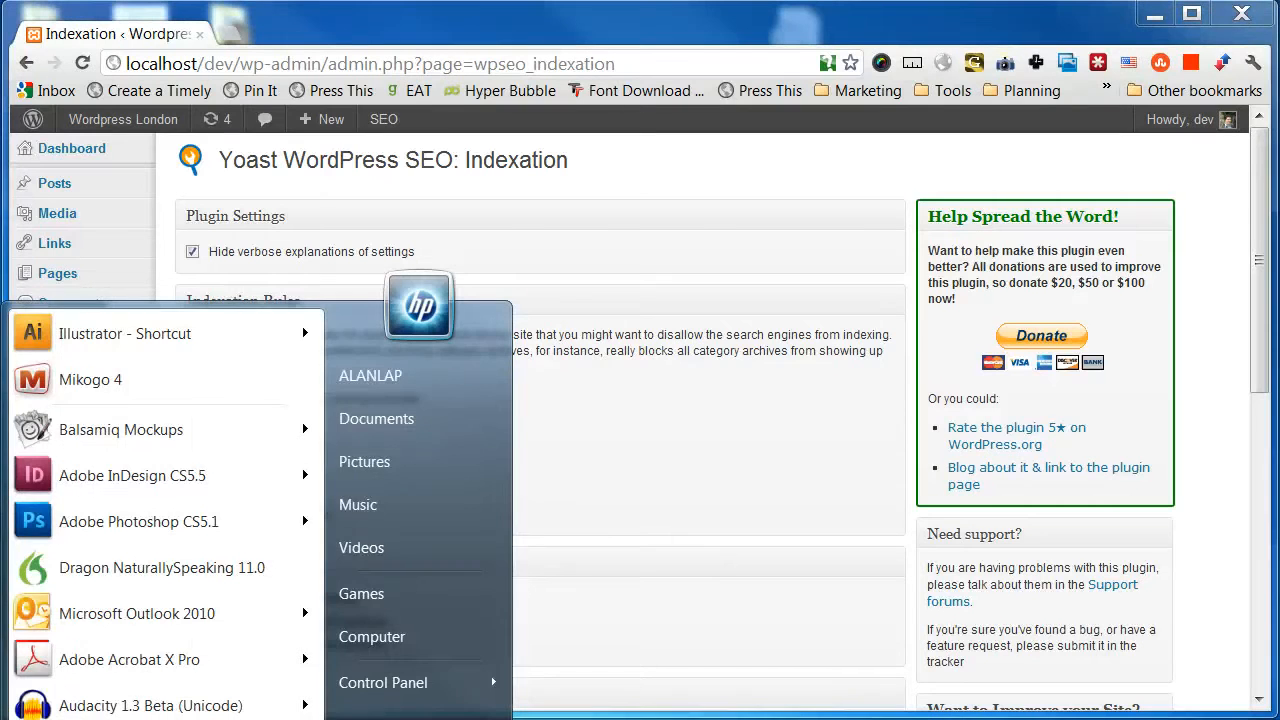
key(super)
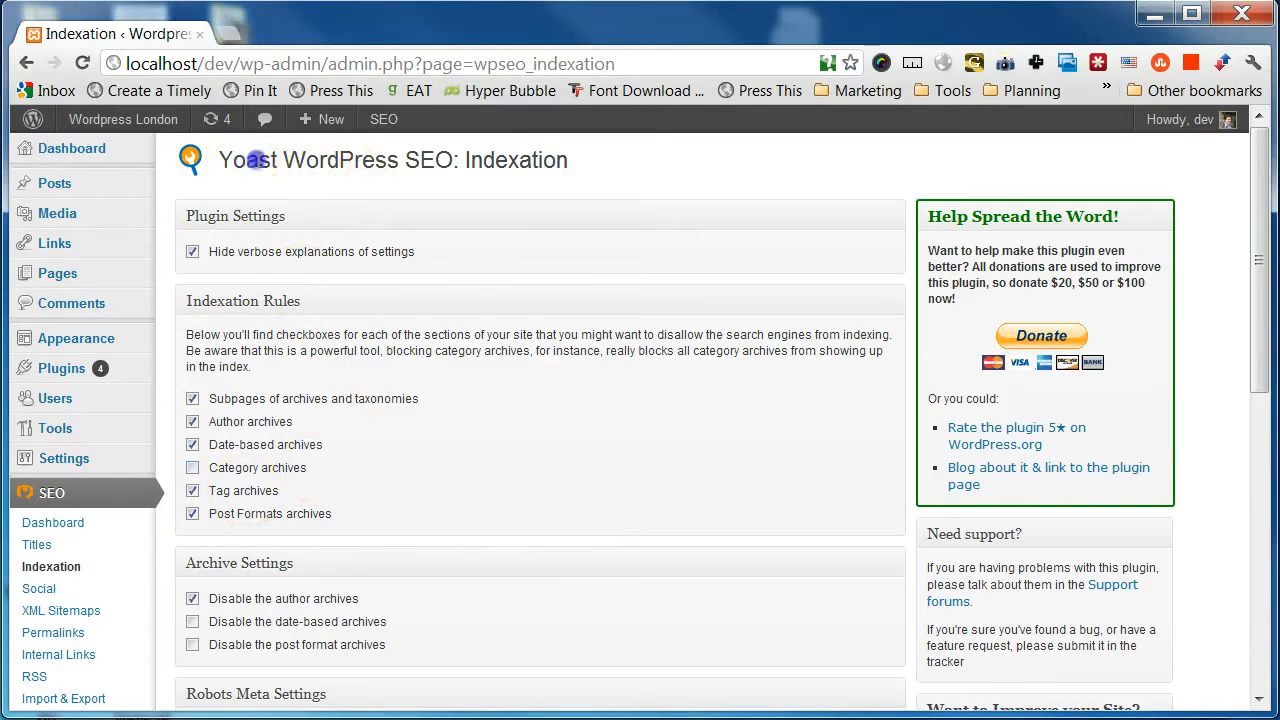
drag(250, 160, 356, 162)
click(586, 168)
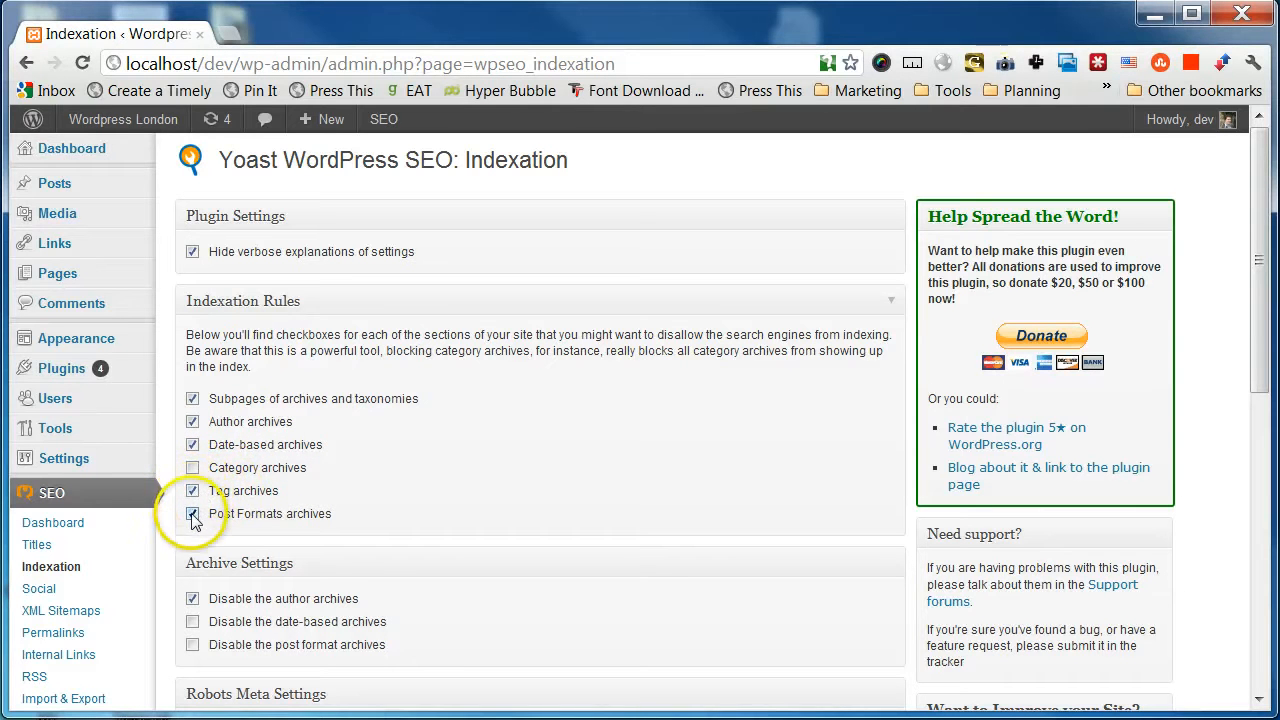
Step: Look through the Indexation settings, temporarily showing the verbose explanations to read them and hiding them again
scroll(418, 518, down, 3)
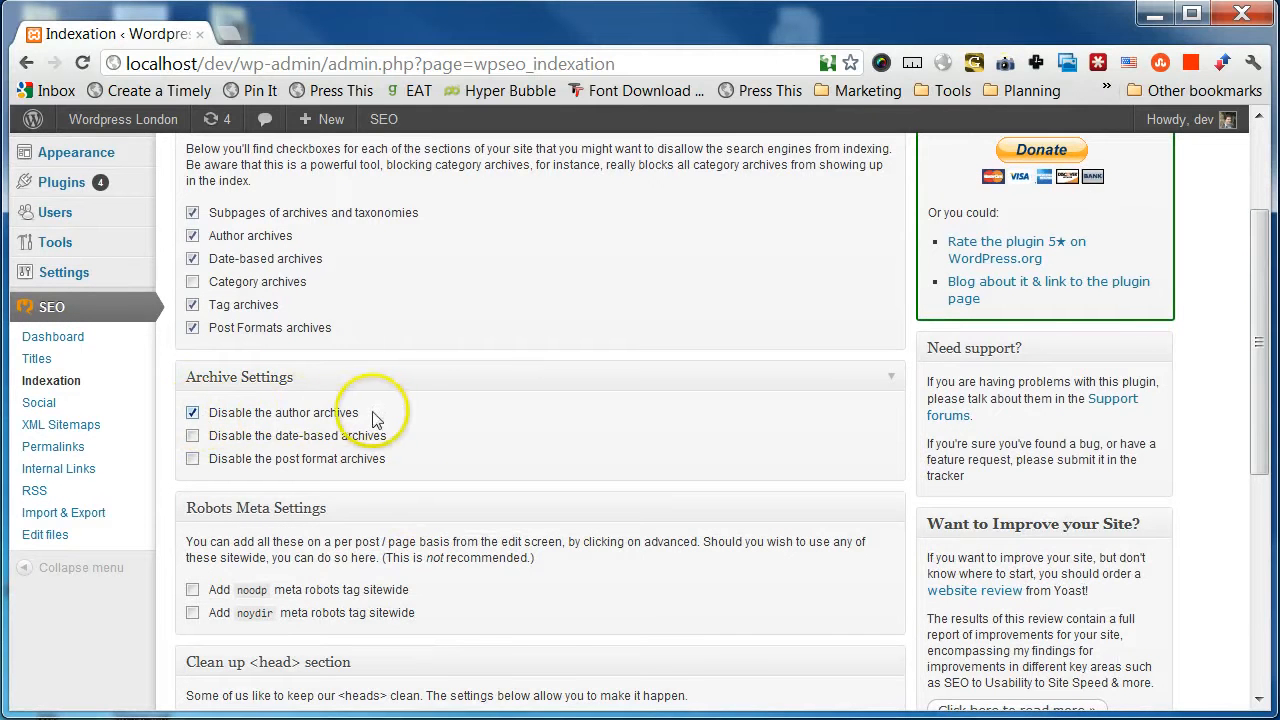
scroll(197, 444, down, 3)
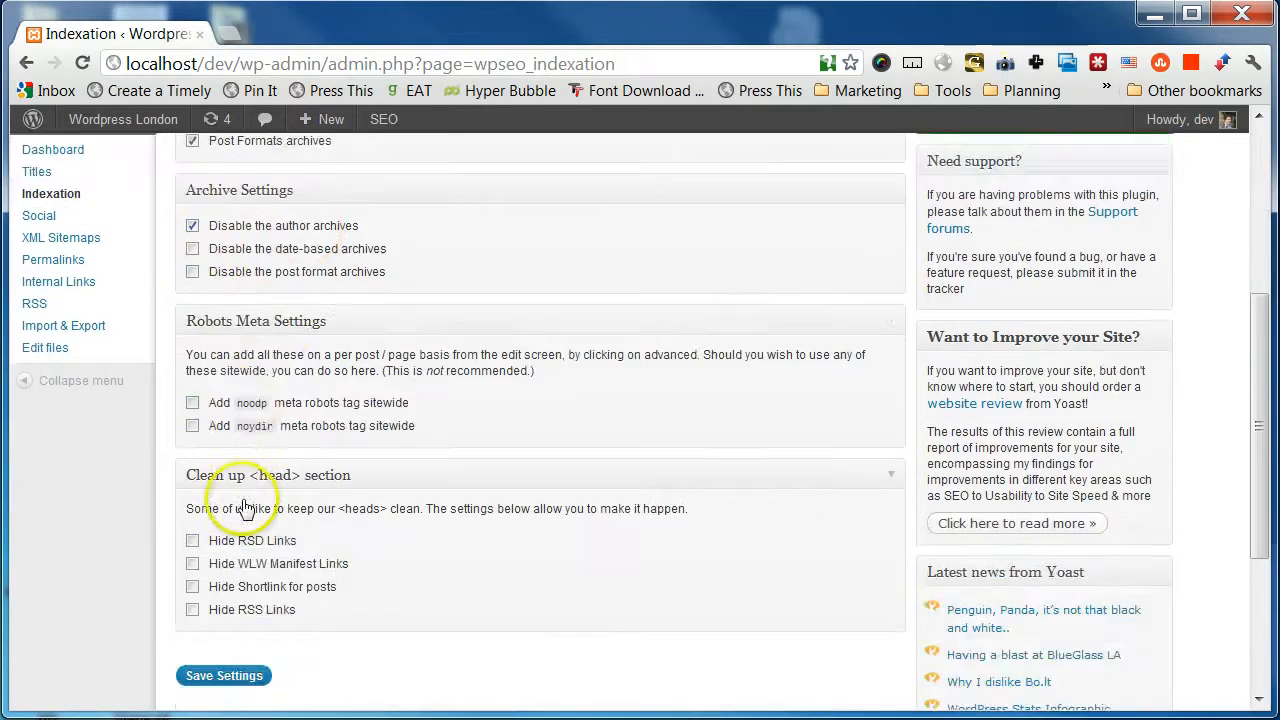
scroll(177, 477, up, 6)
scroll(366, 429, down, 3)
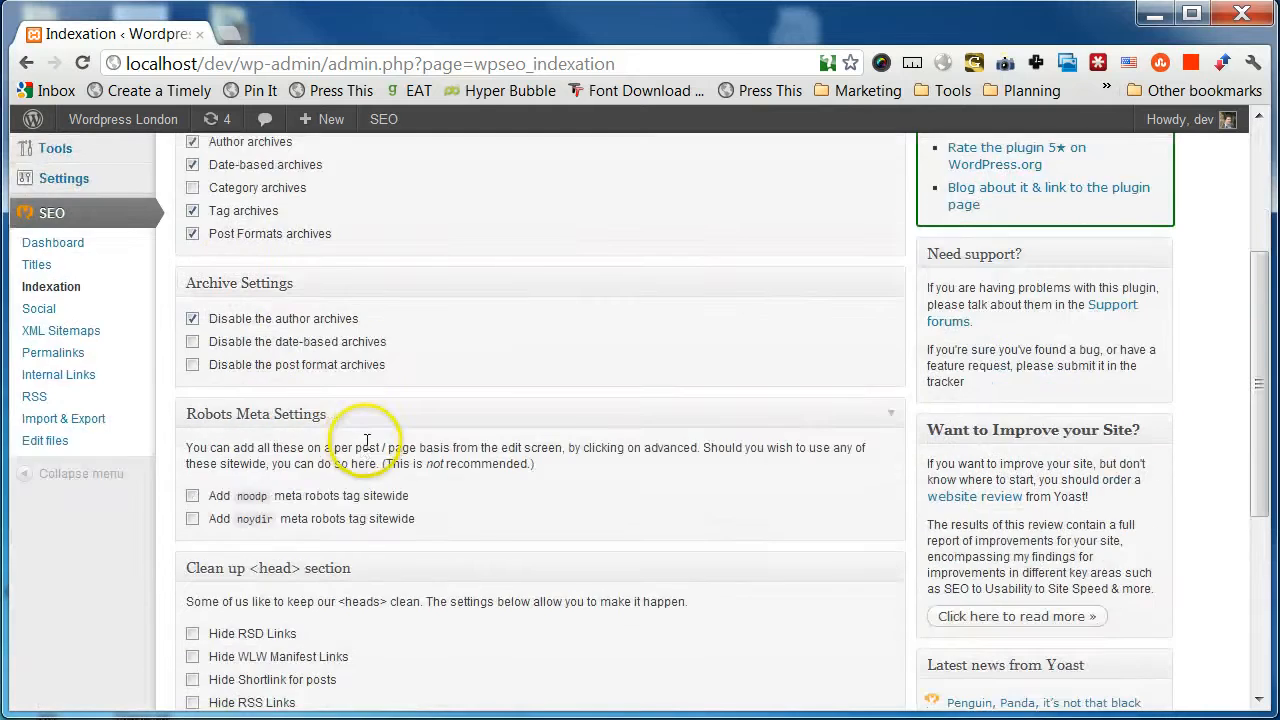
scroll(363, 429, up, 3)
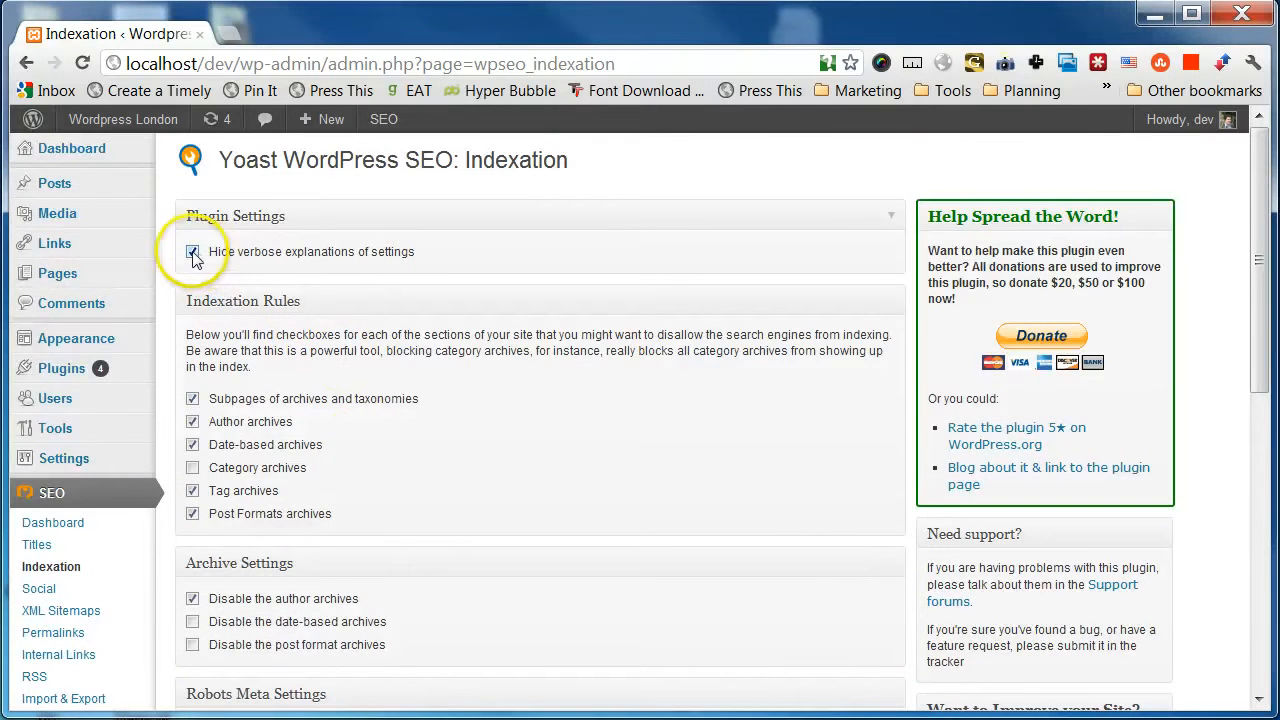
click(194, 254)
scroll(340, 390, down, 5)
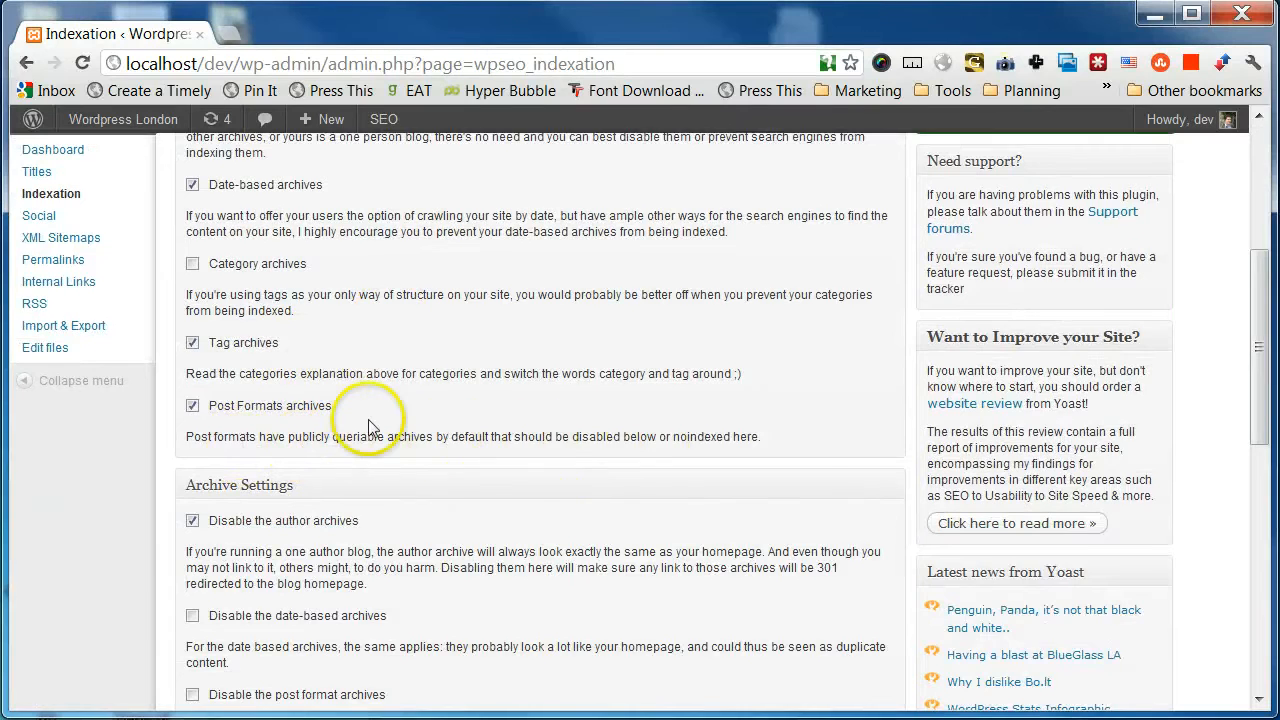
scroll(370, 420, up, 2)
scroll(370, 420, up, 2)
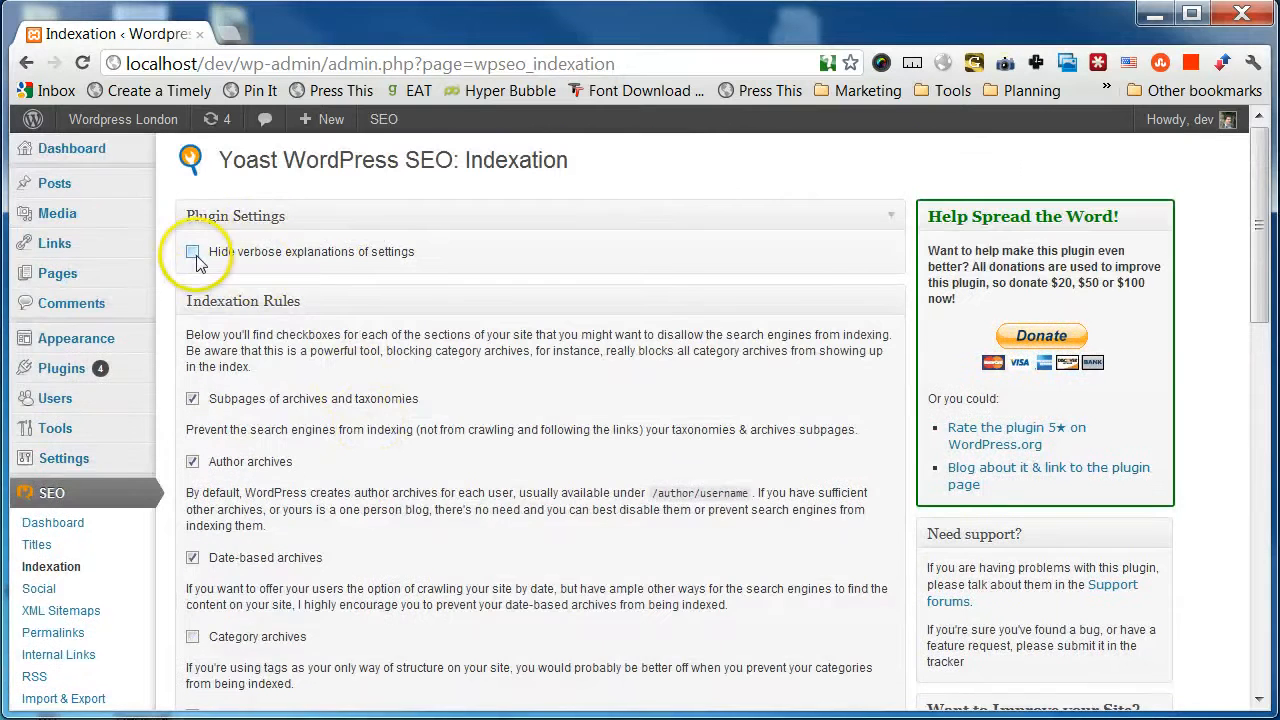
click(194, 254)
Step: Save the Indexation settings with the verbose explanations hidden
scroll(380, 449, down, 4)
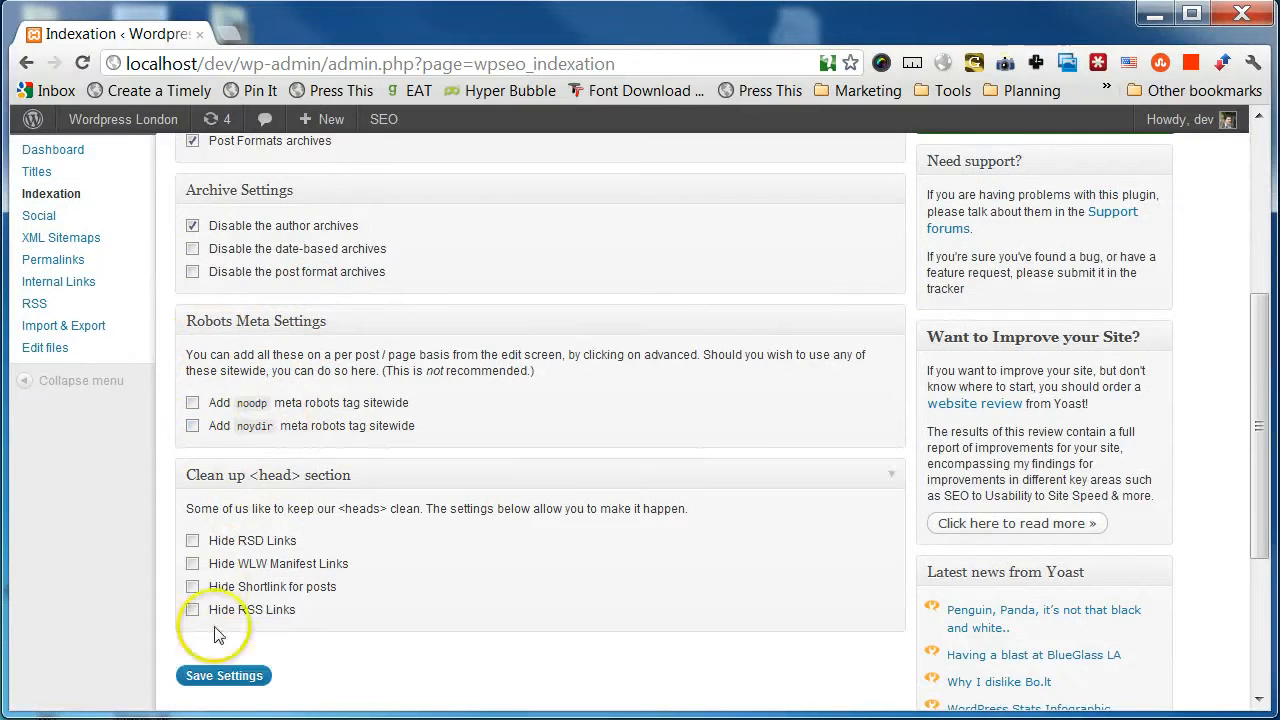
click(228, 679)
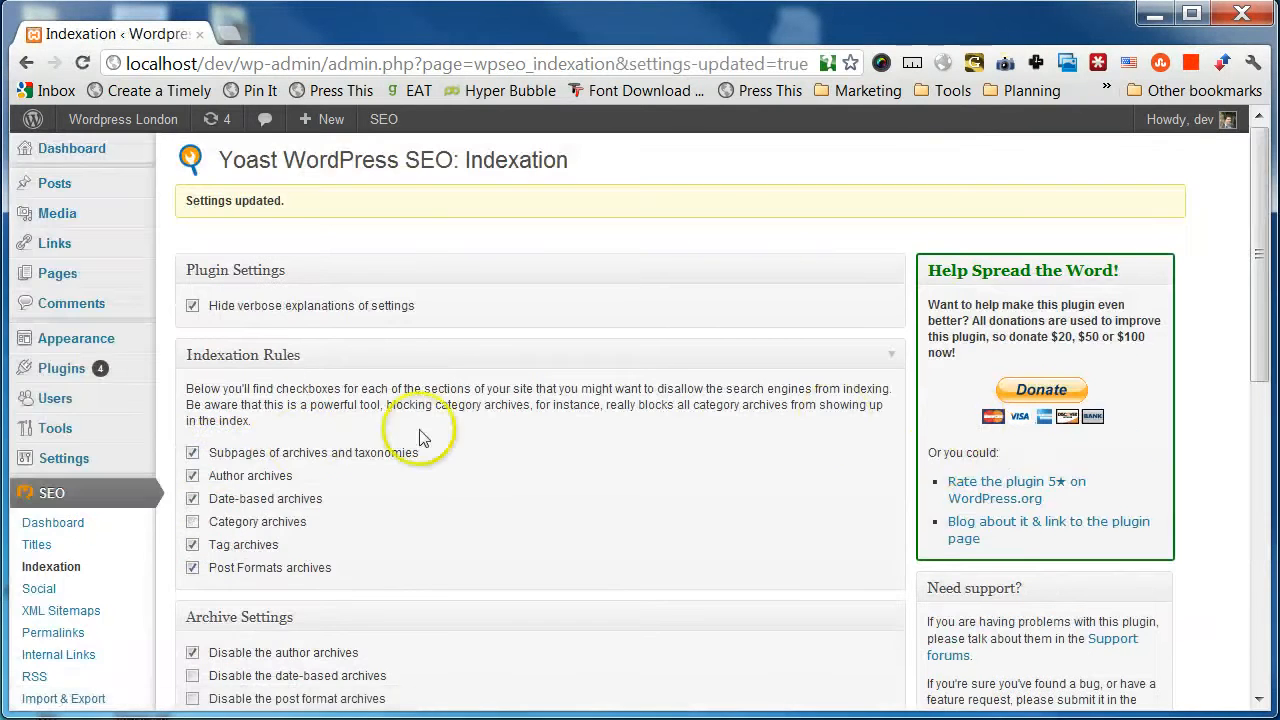
Step: Open the SEO plugin's XML Sitemaps settings and review the sitemap, ping and exclusion options
scroll(255, 470, down, 2)
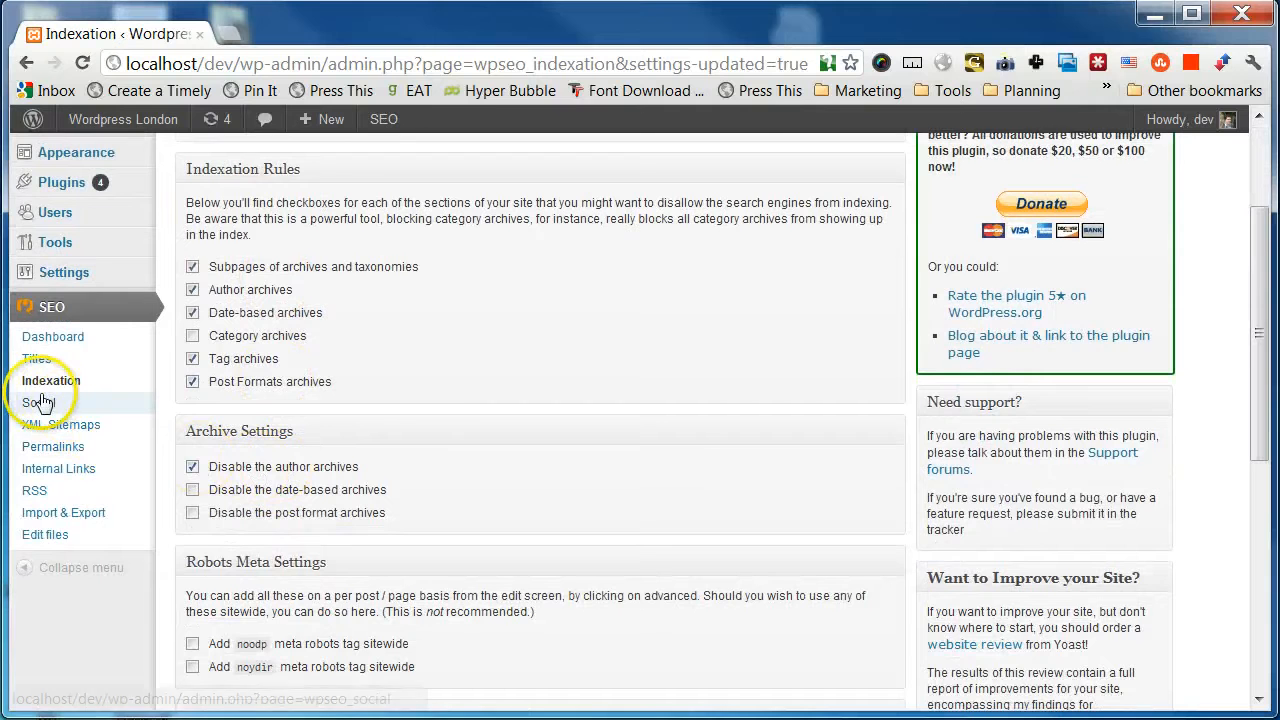
click(75, 433)
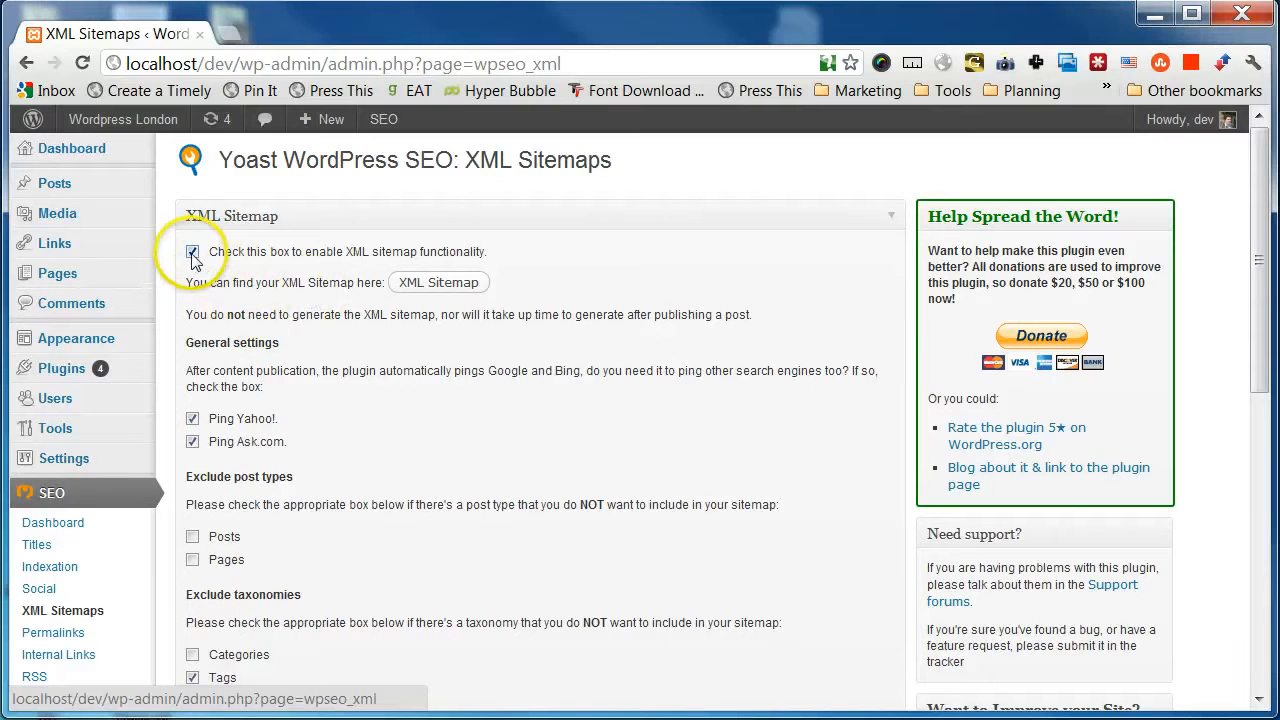
scroll(243, 375, down, 1)
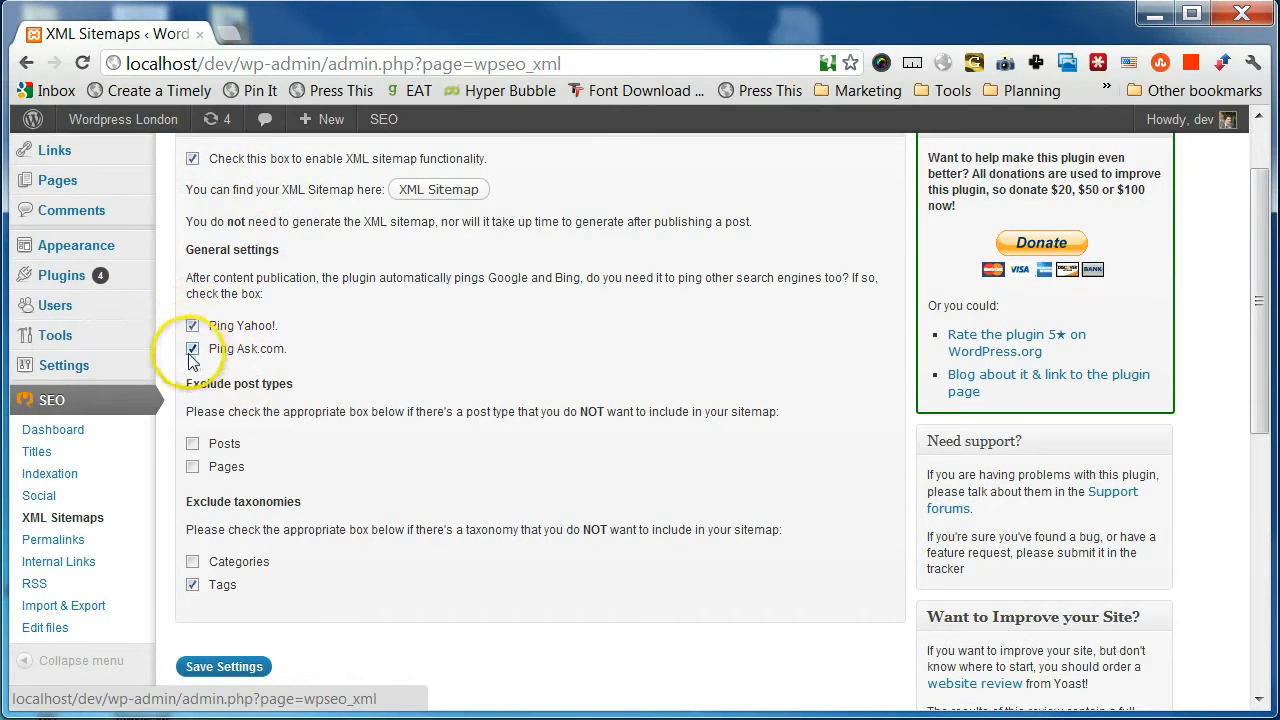
Step: Open the SEO plugin's Permalinks settings and enable stripping the /category/ base from category URLs
scroll(283, 529, down, 1)
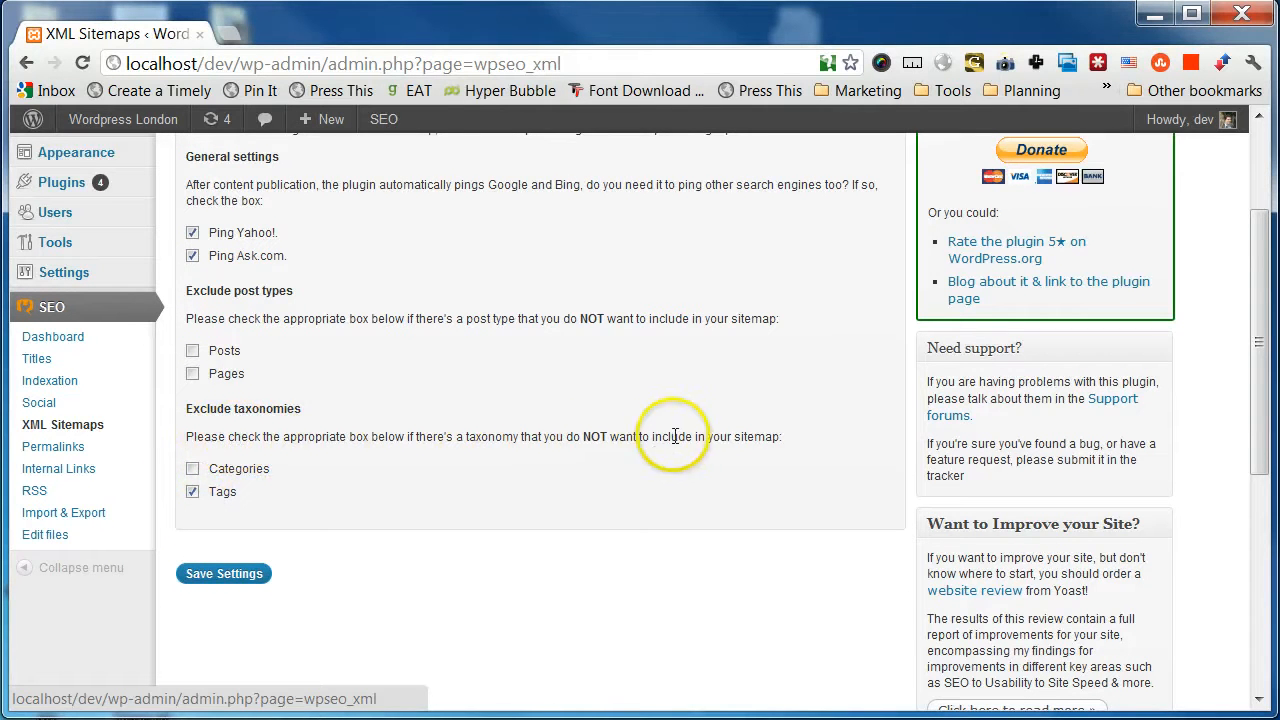
click(716, 436)
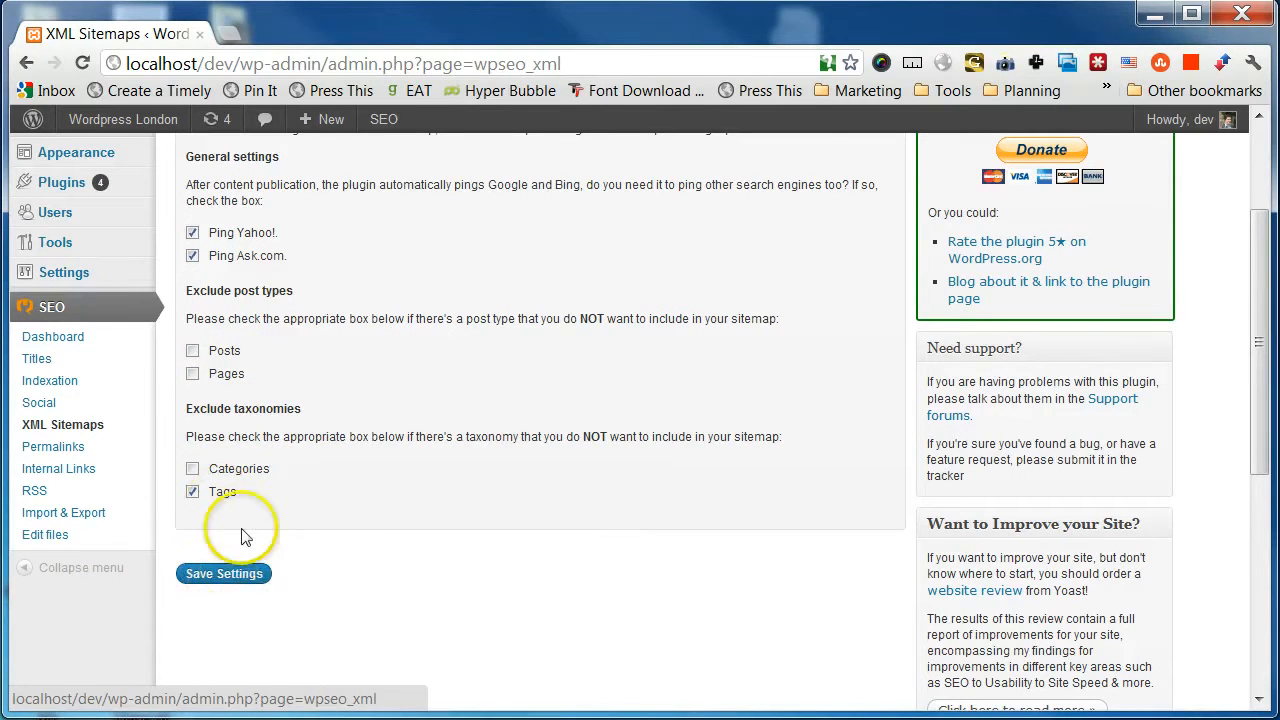
click(55, 455)
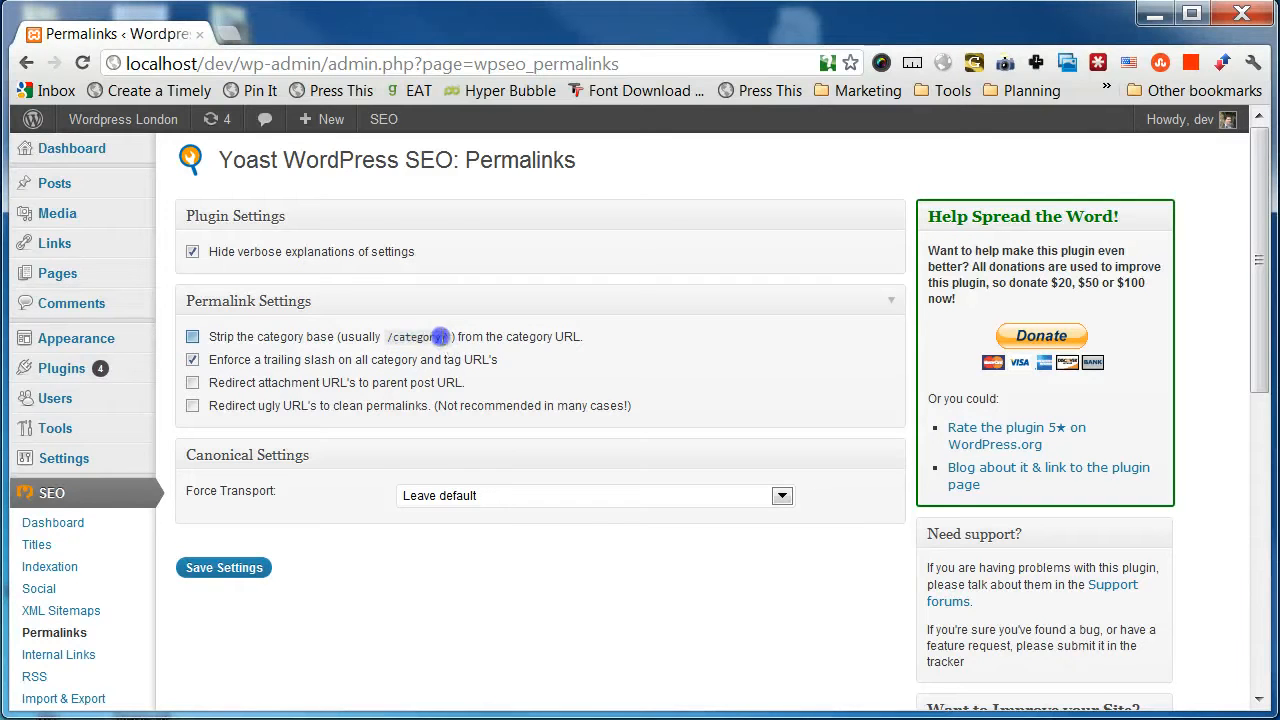
click(385, 341)
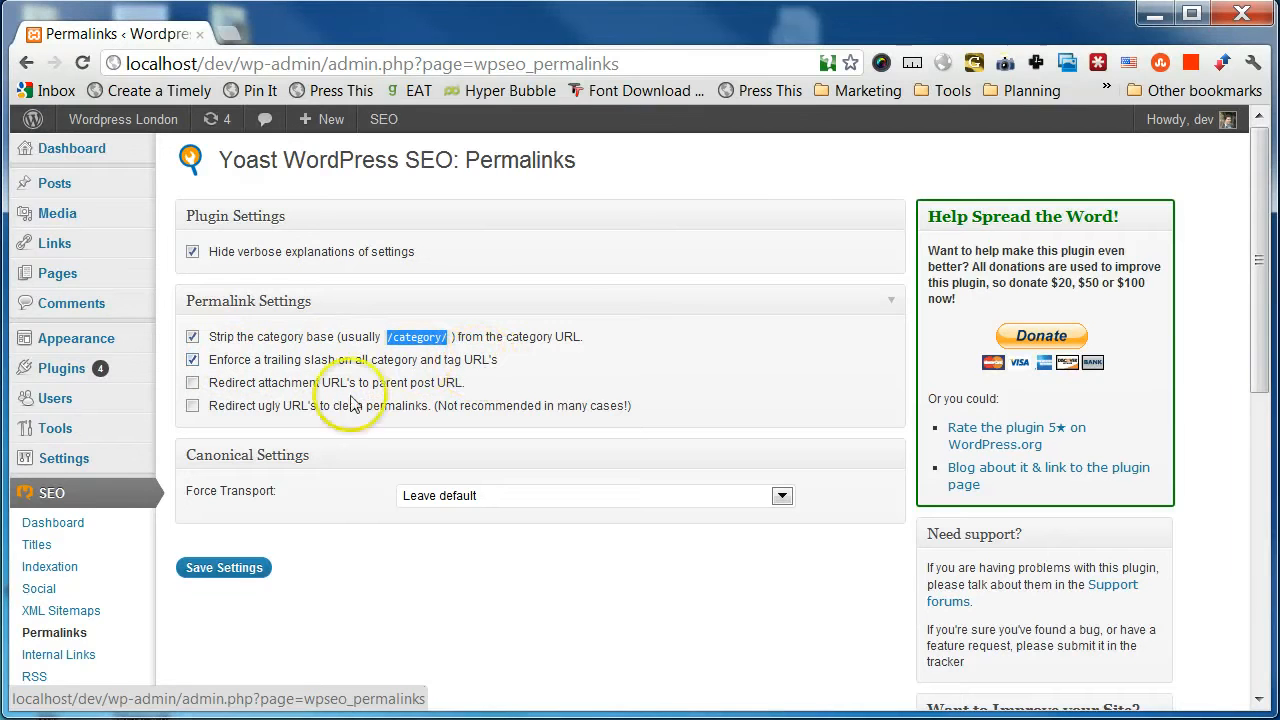
scroll(435, 632, down, 1)
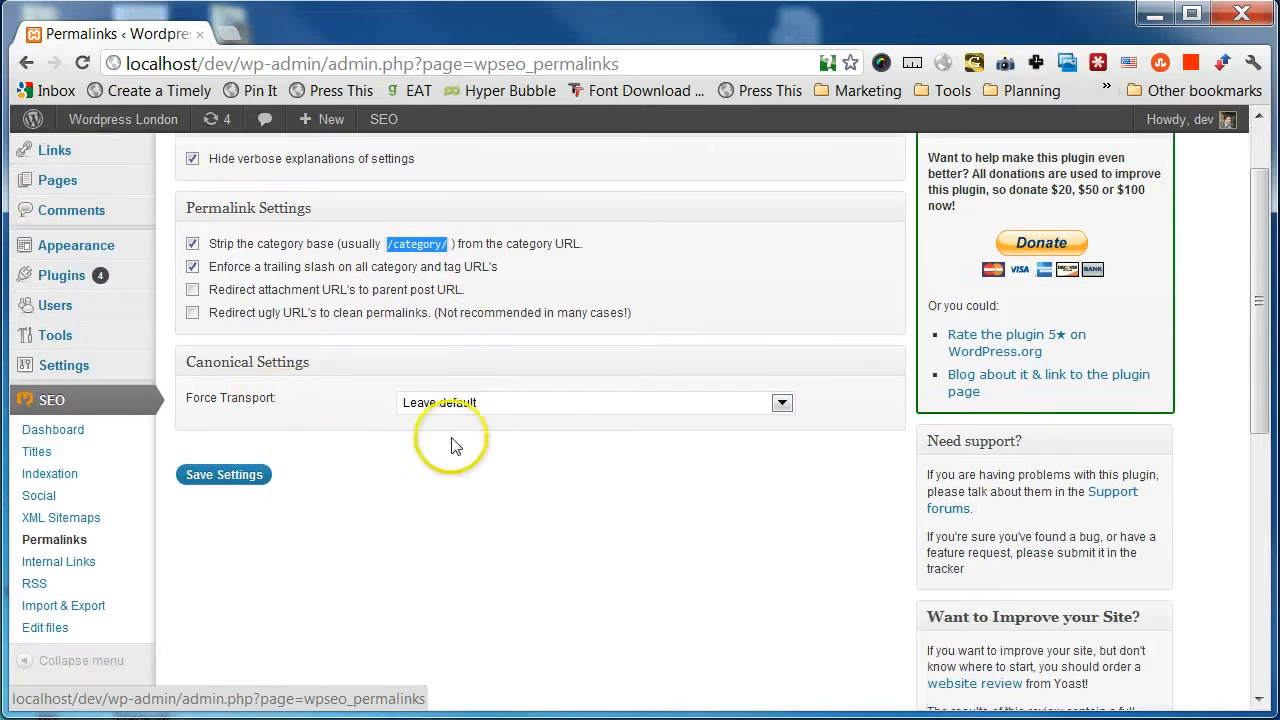
Step: Open the SEO plugin's Internal Links settings and review the breadcrumb options, the taxonomy choice and the theme insertion code
click(54, 566)
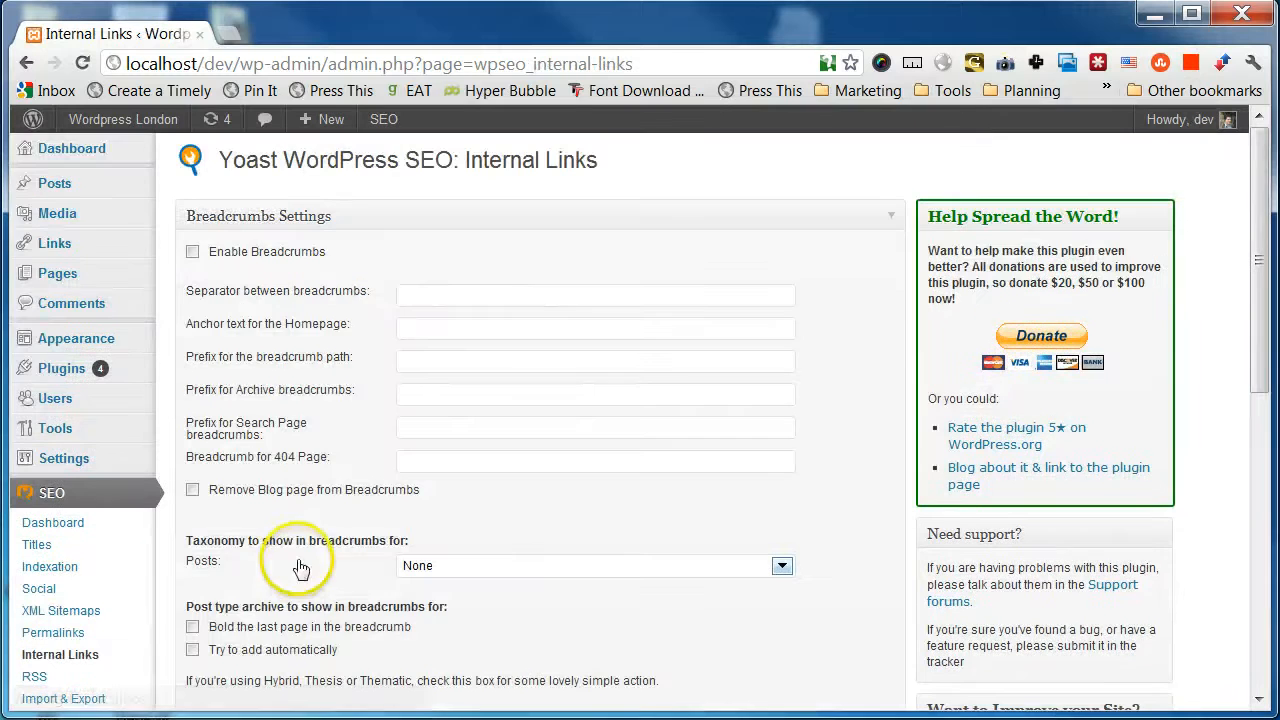
scroll(300, 571, down, 4)
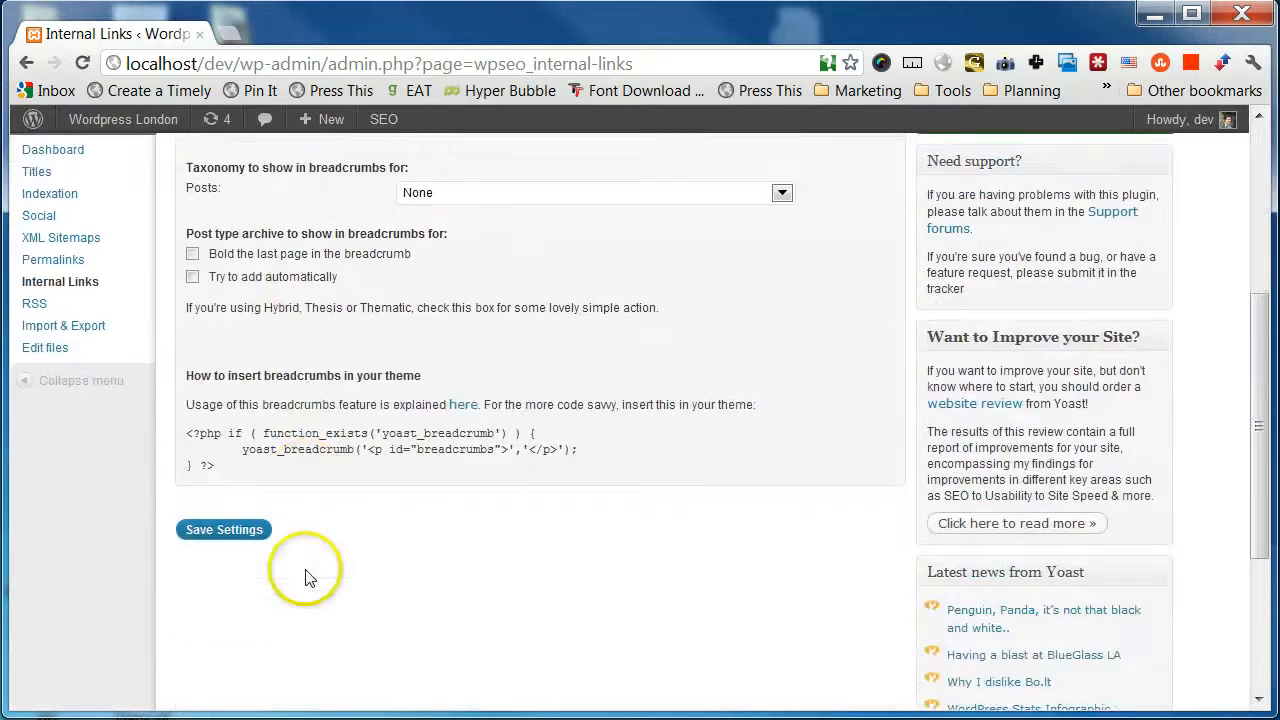
scroll(329, 500, up, 4)
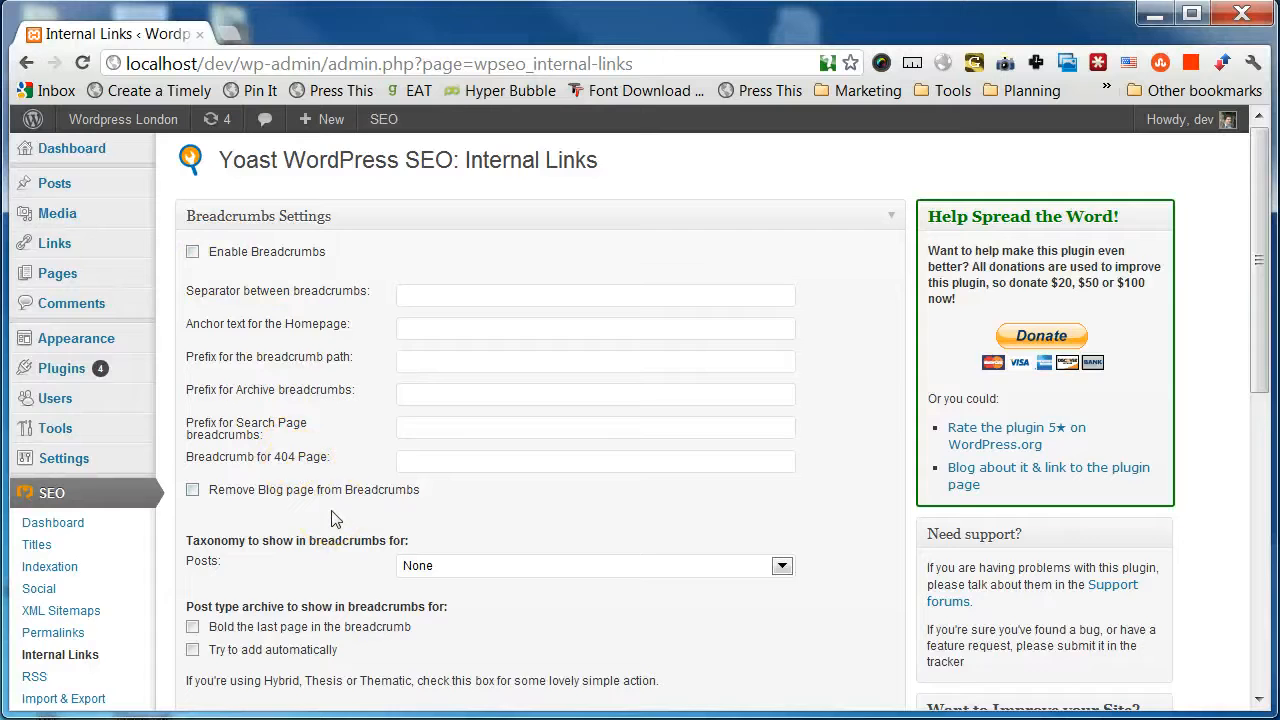
scroll(333, 519, down, 3)
scroll(333, 519, up, 3)
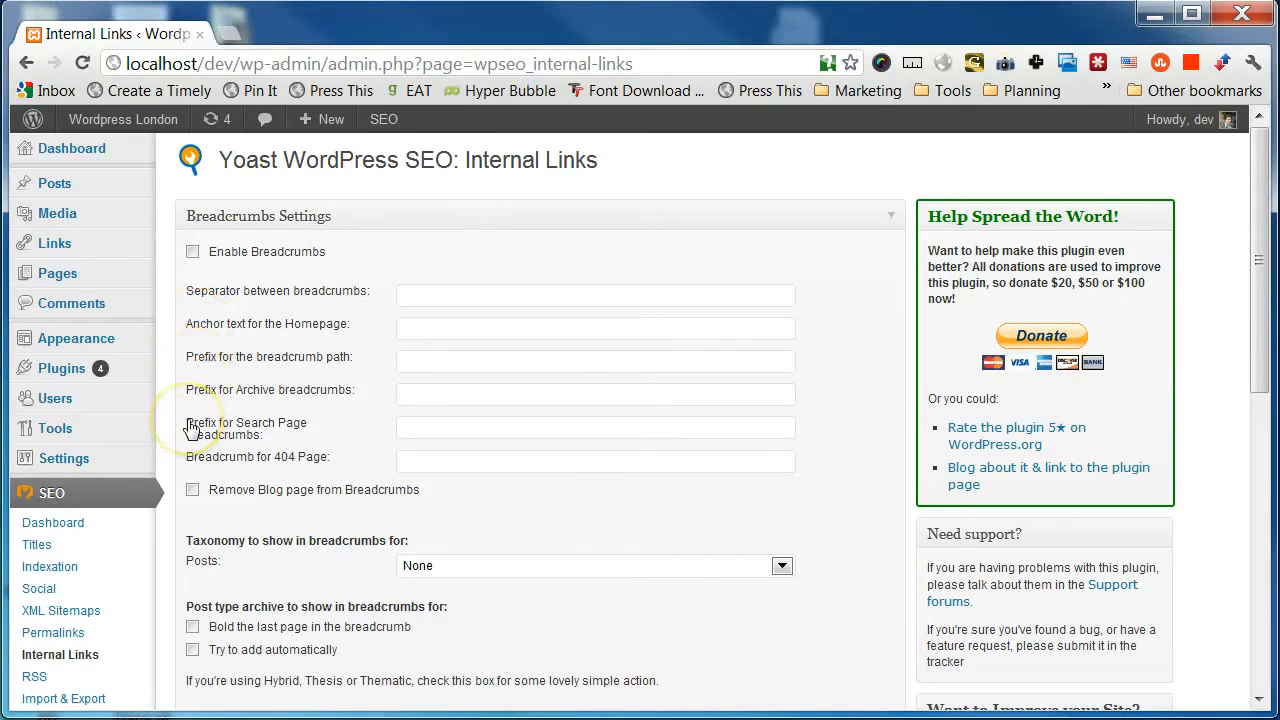
scroll(192, 428, down, 3)
scroll(190, 428, up, 3)
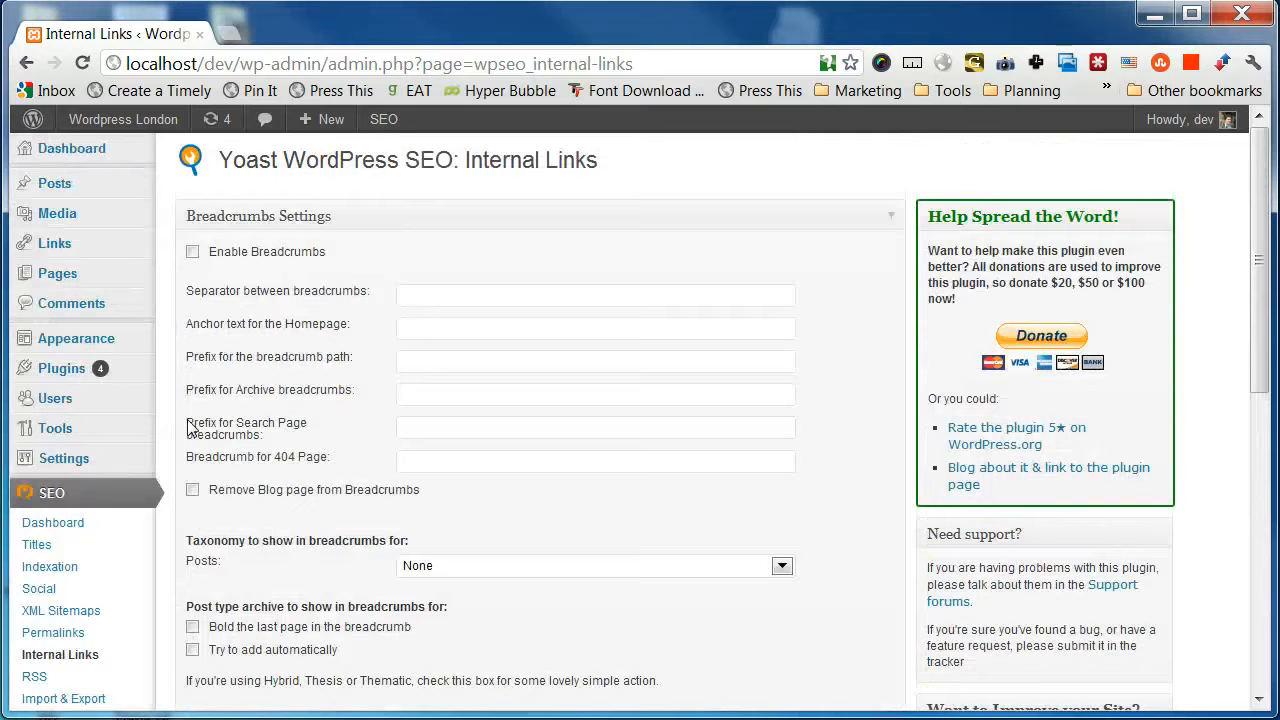
scroll(192, 428, down, 2)
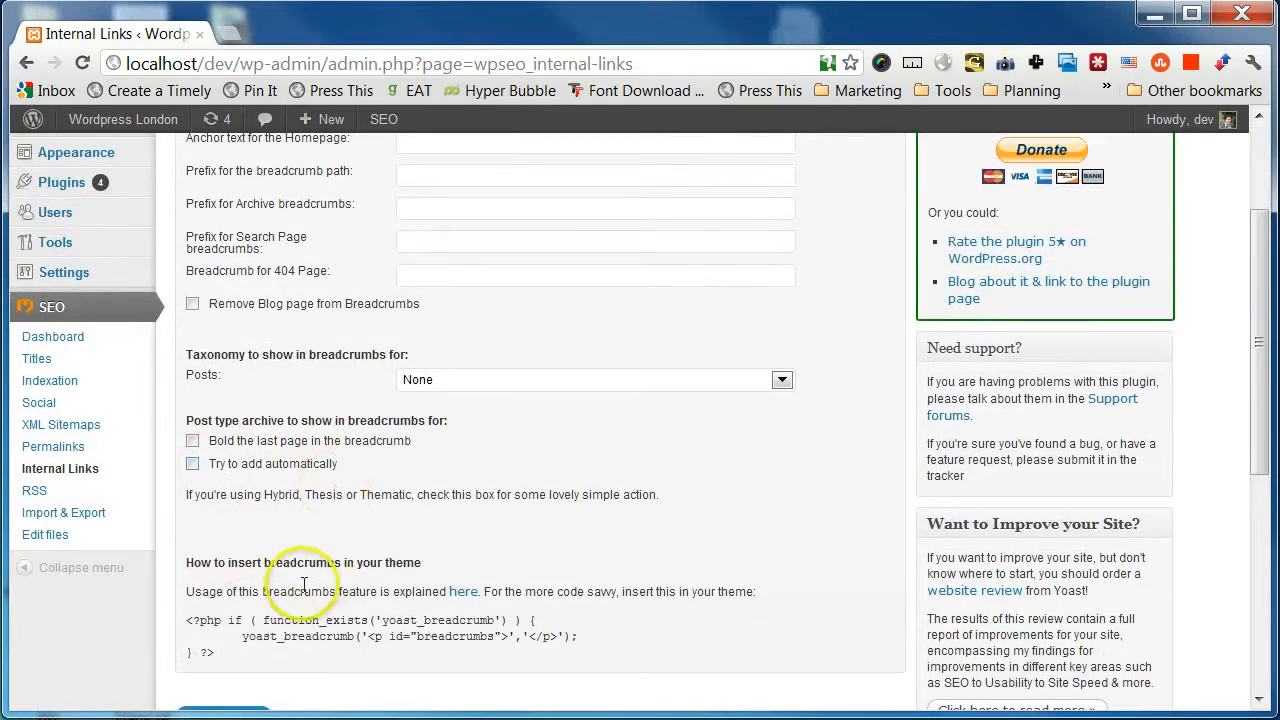
scroll(362, 480, up, 2)
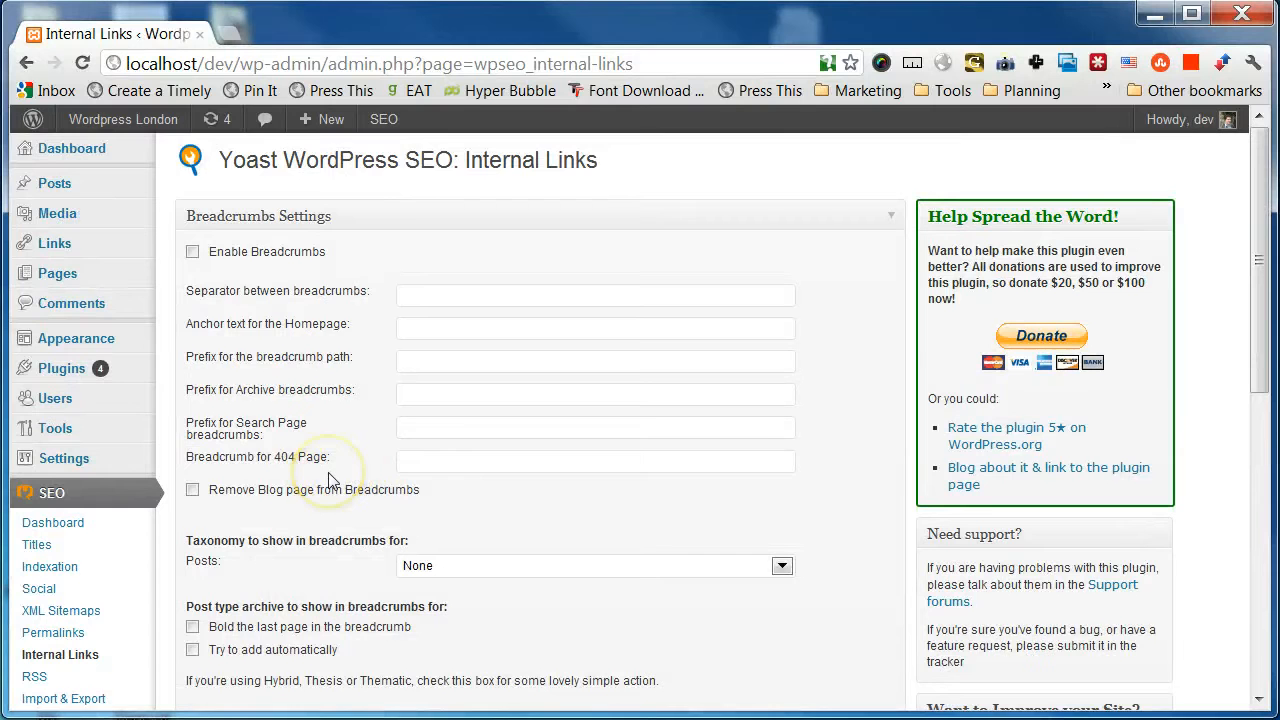
scroll(235, 494, down, 4)
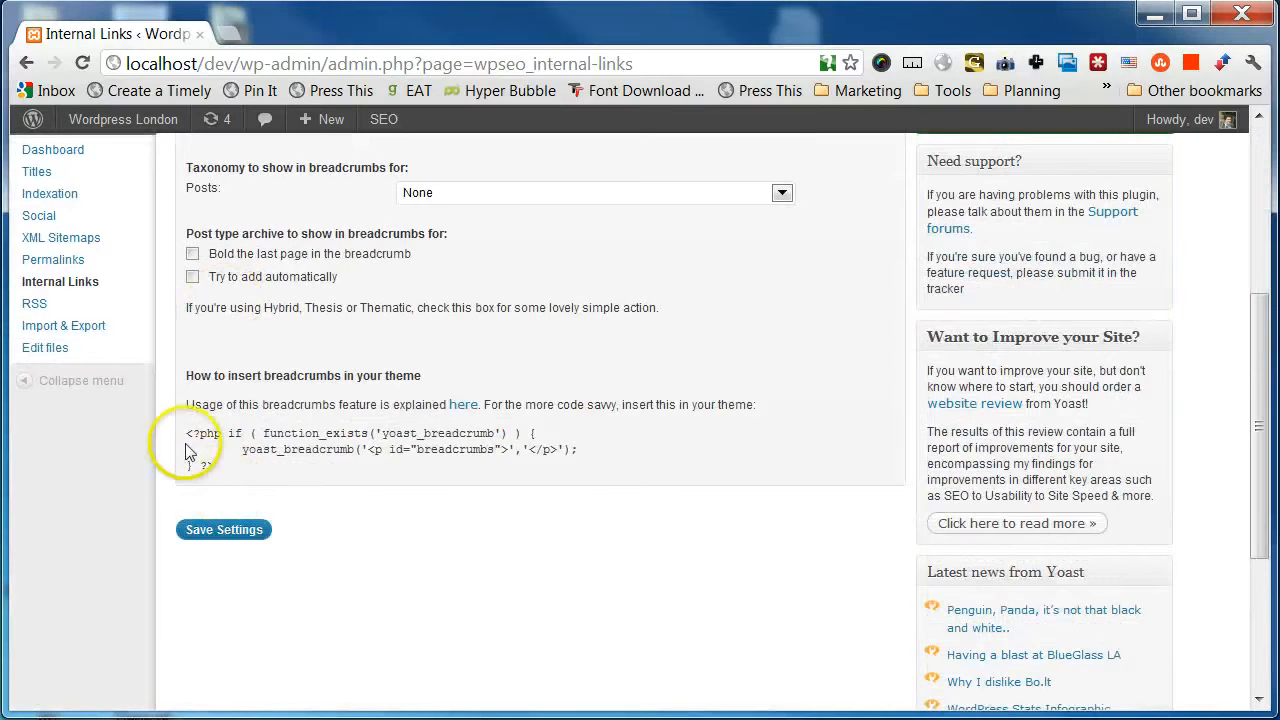
scroll(177, 405, up, 2)
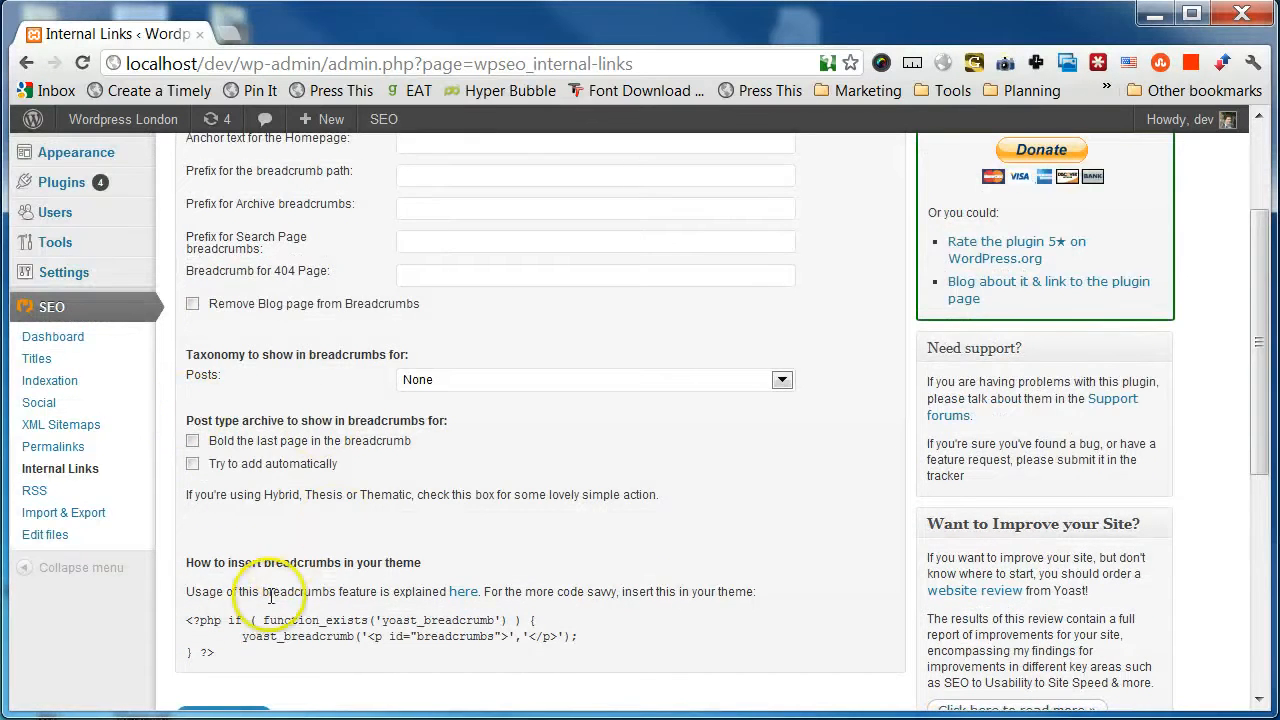
scroll(300, 460, up, 2)
scroll(150, 470, down, 3)
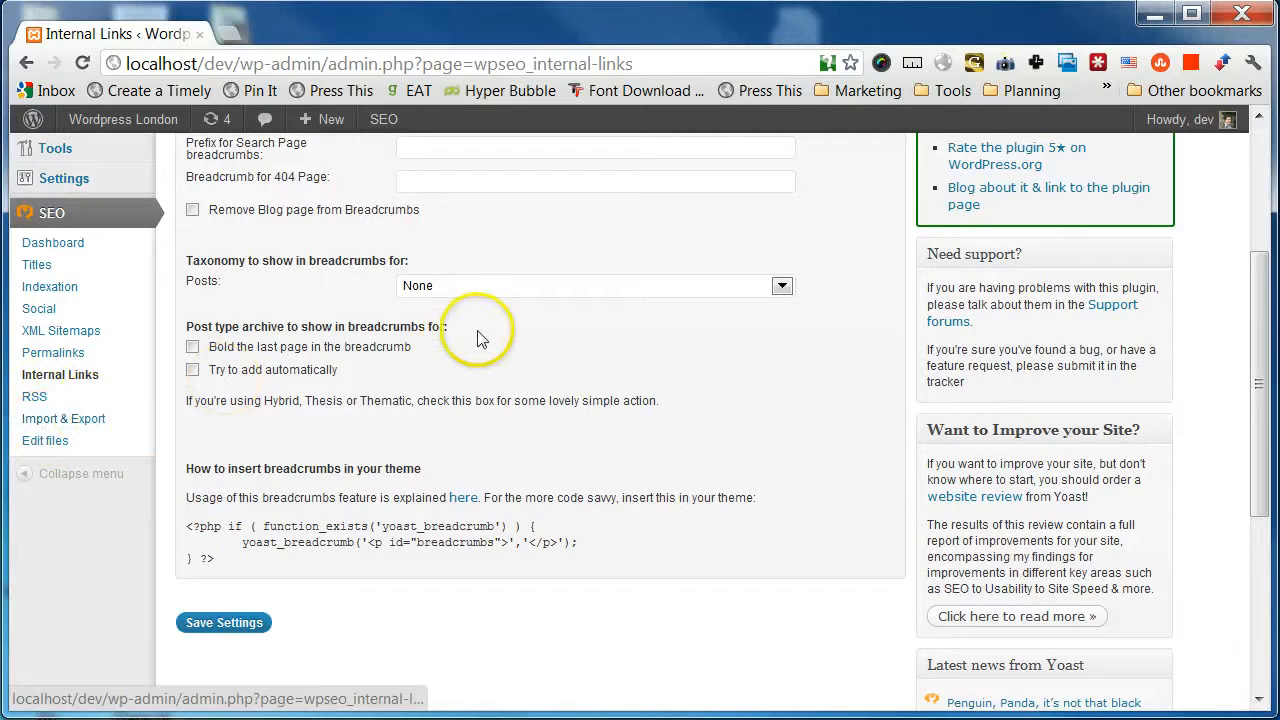
scroll(478, 339, up, 3)
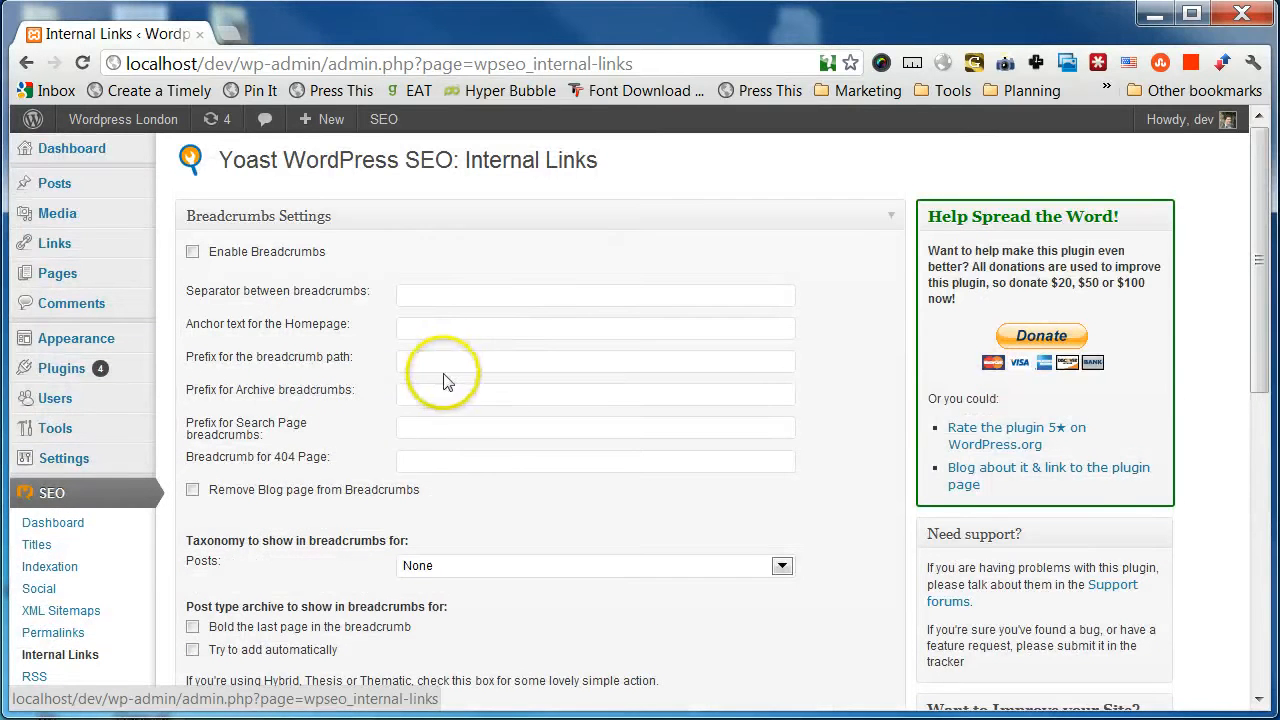
scroll(290, 405, down, 4)
scroll(295, 407, up, 4)
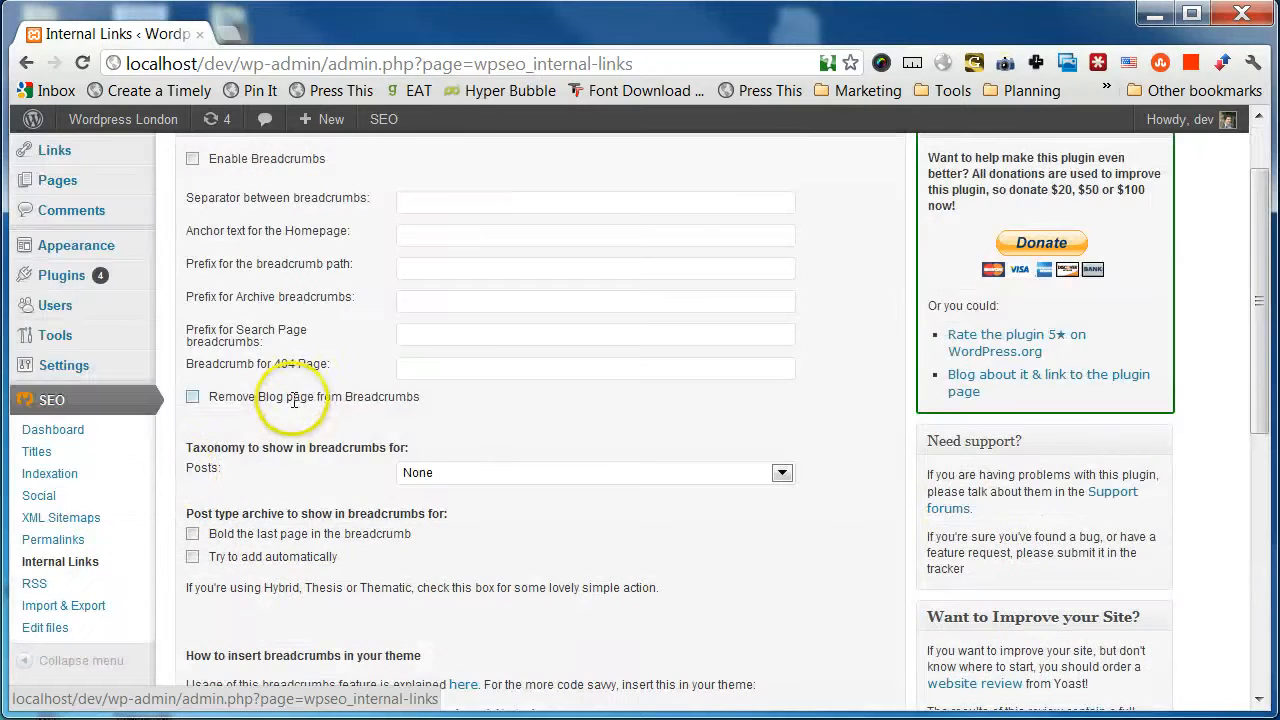
scroll(380, 500, up, 1)
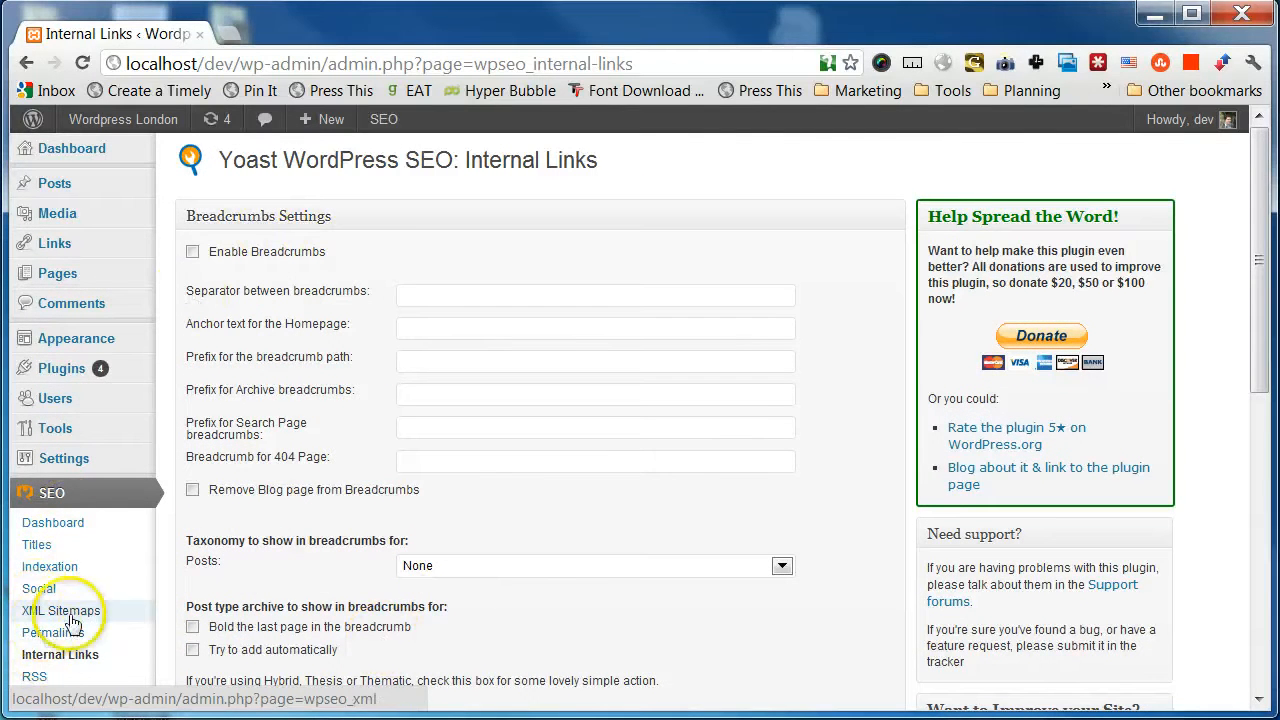
scroll(105, 615, down, 1)
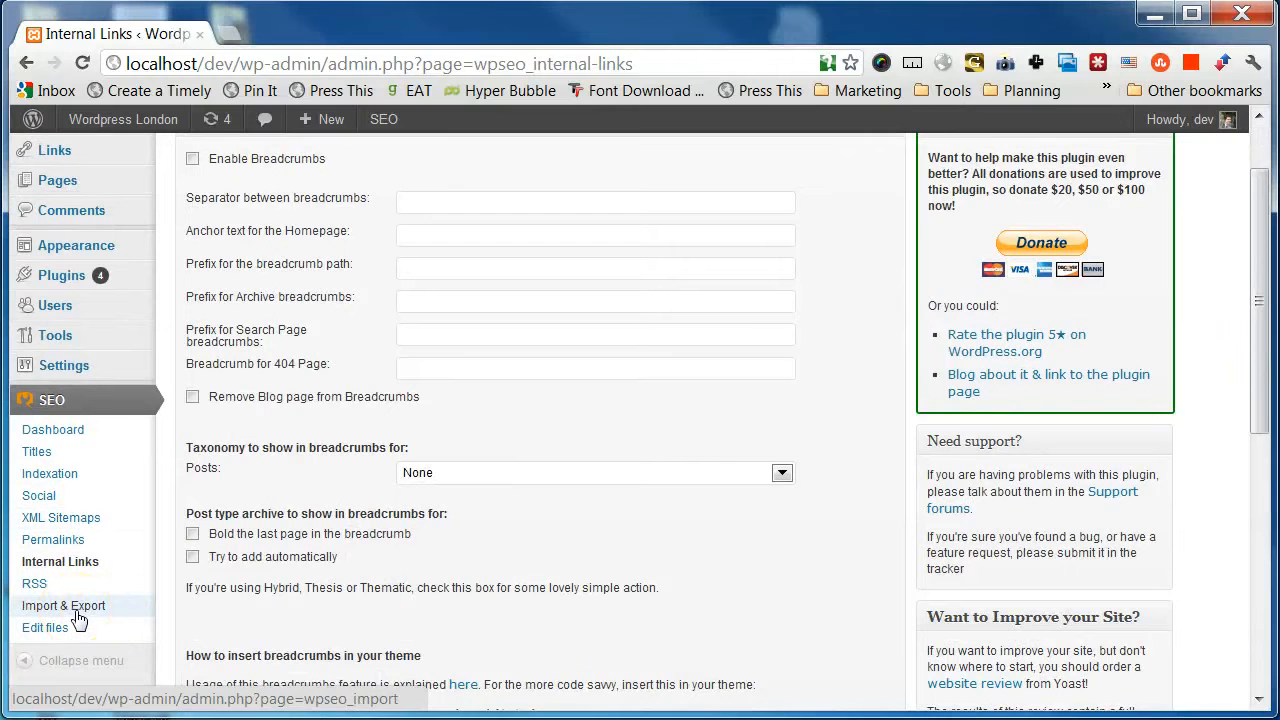